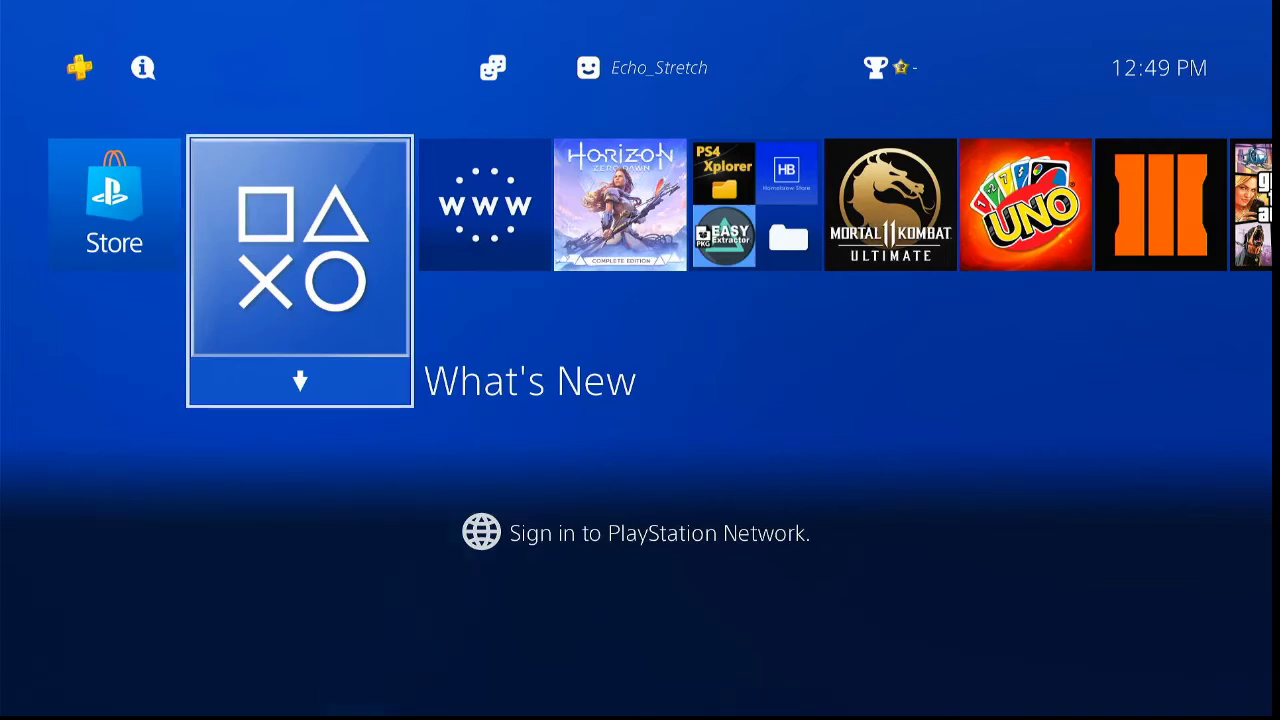
# Open the console's Settings from the home screen.
pyautogui.press('Right')
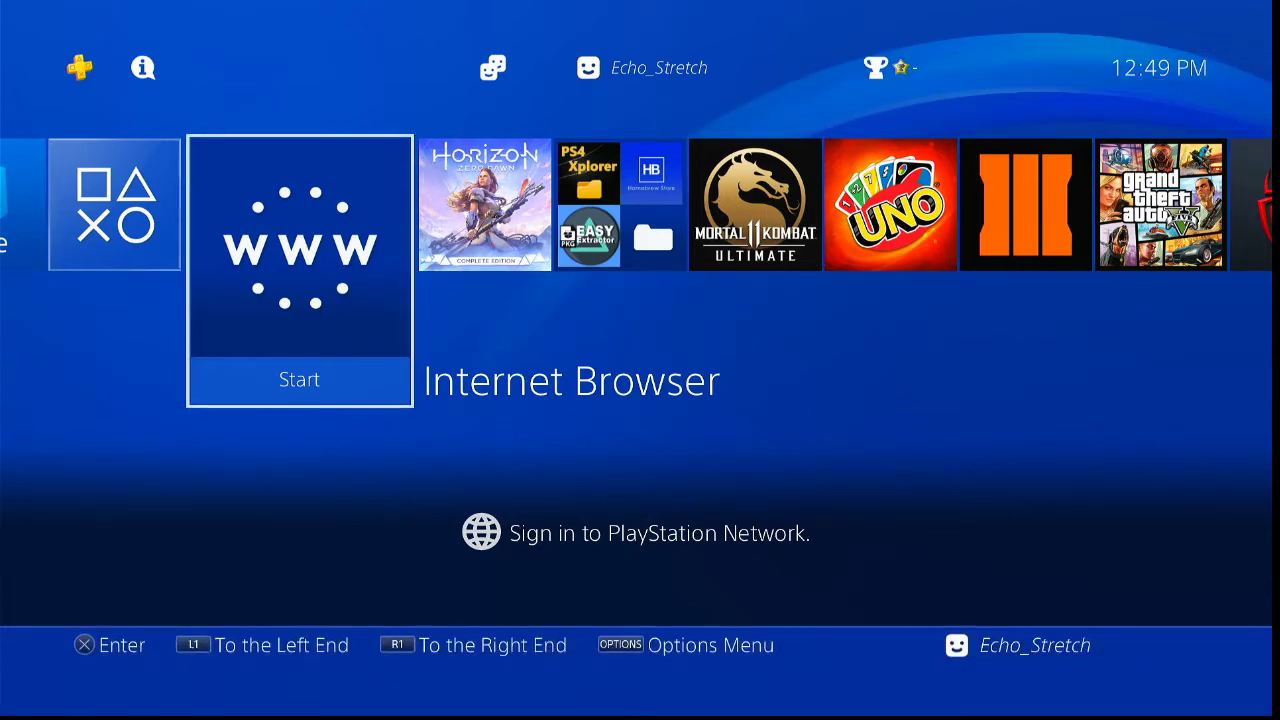
pyautogui.press('Up')
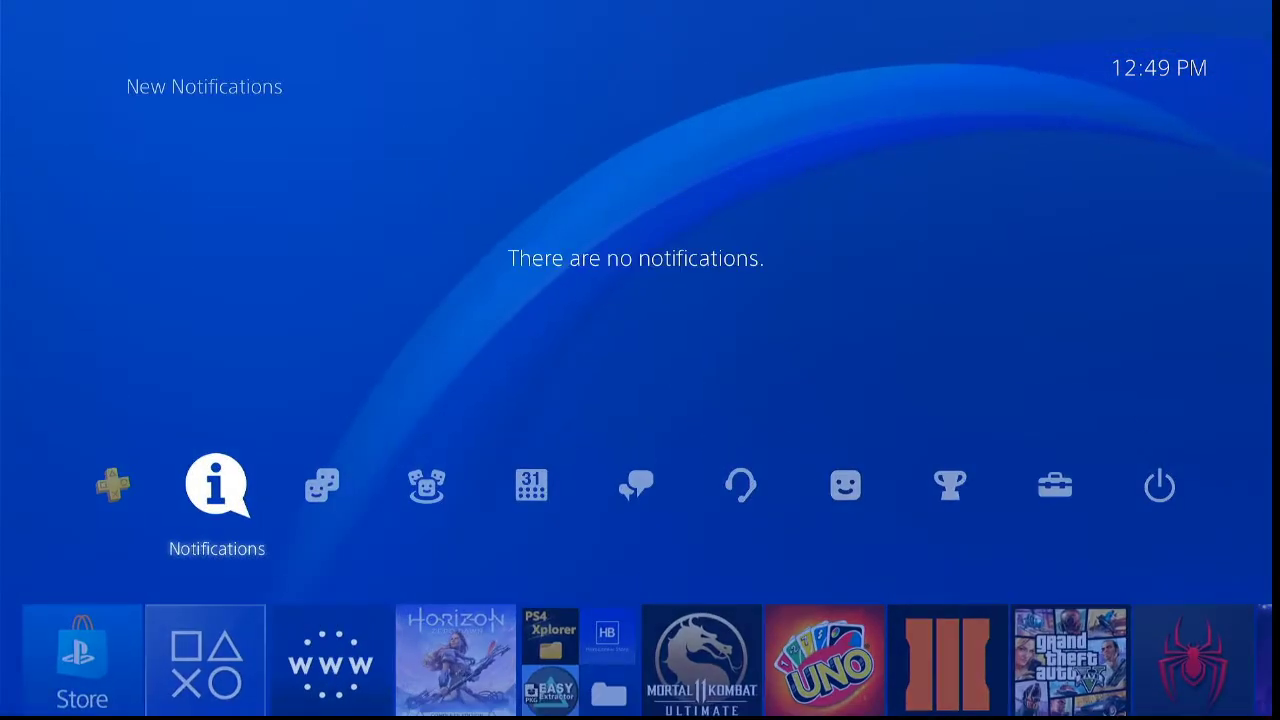
pyautogui.press('Right')
pyautogui.press('Right')
pyautogui.press('Right')
pyautogui.press('Right')
pyautogui.press('Right')
pyautogui.press('Right')
pyautogui.press('Right')
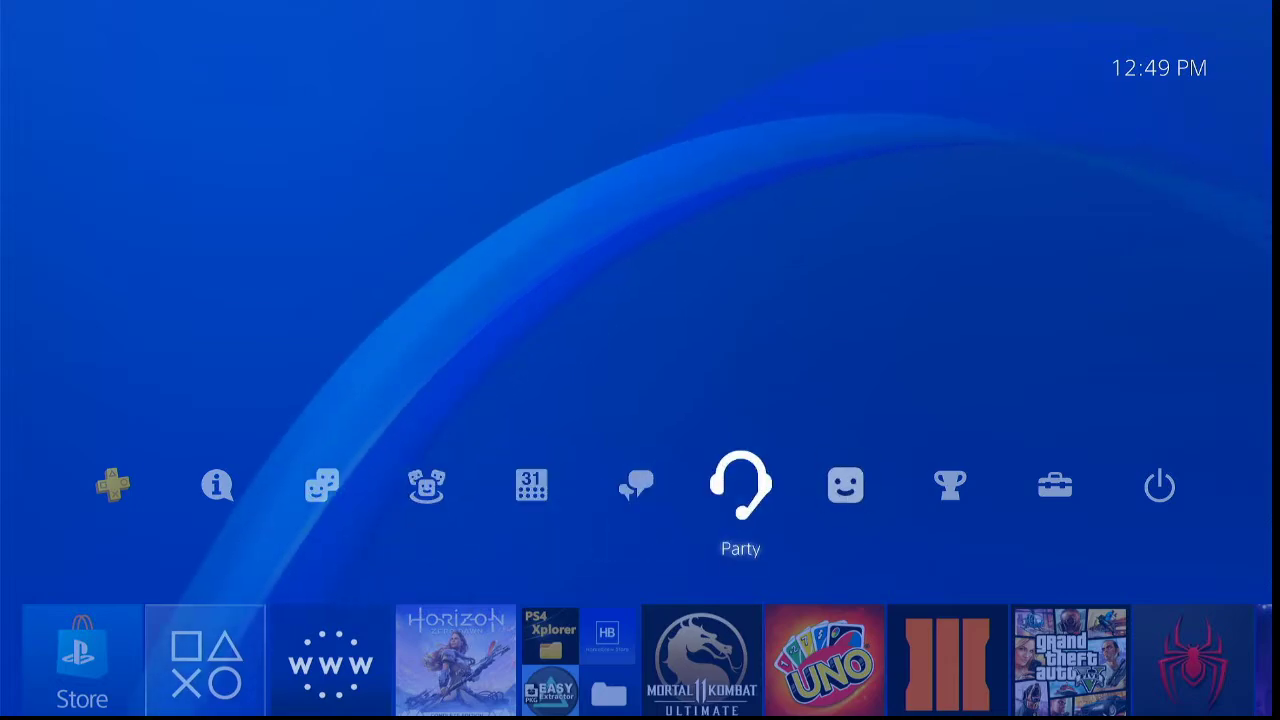
pyautogui.press('Right')
pyautogui.press('Return')
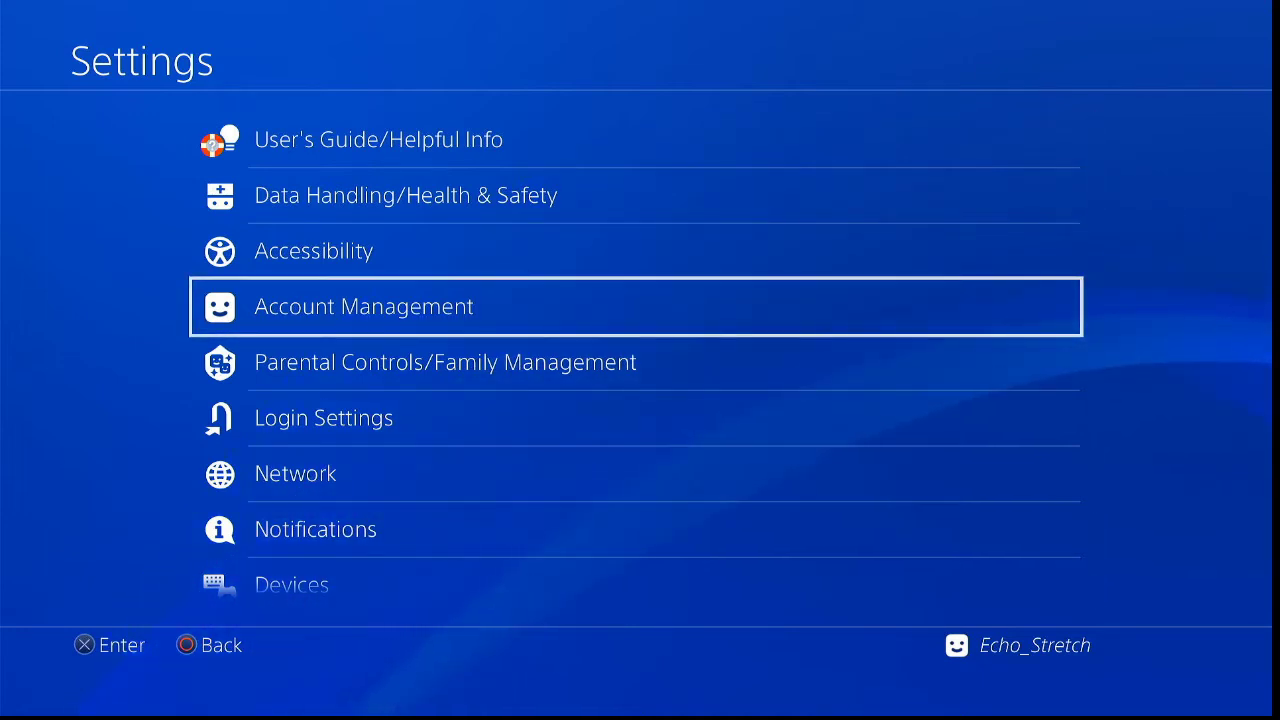
# Turn on Connect to the Internet in the Network settings and return to the home screen.
pyautogui.press('Down')
pyautogui.press('Down')
pyautogui.press('Down')
pyautogui.press('Down')
pyautogui.press('Down')
pyautogui.press('Down')
pyautogui.press('Down')
pyautogui.press('Down')
pyautogui.press('Down')
pyautogui.press('Down')
pyautogui.press('Down')
pyautogui.press('Down')
pyautogui.press('Down')
pyautogui.press('Down')
pyautogui.press('Down')
pyautogui.press('Down')
pyautogui.press('Down')
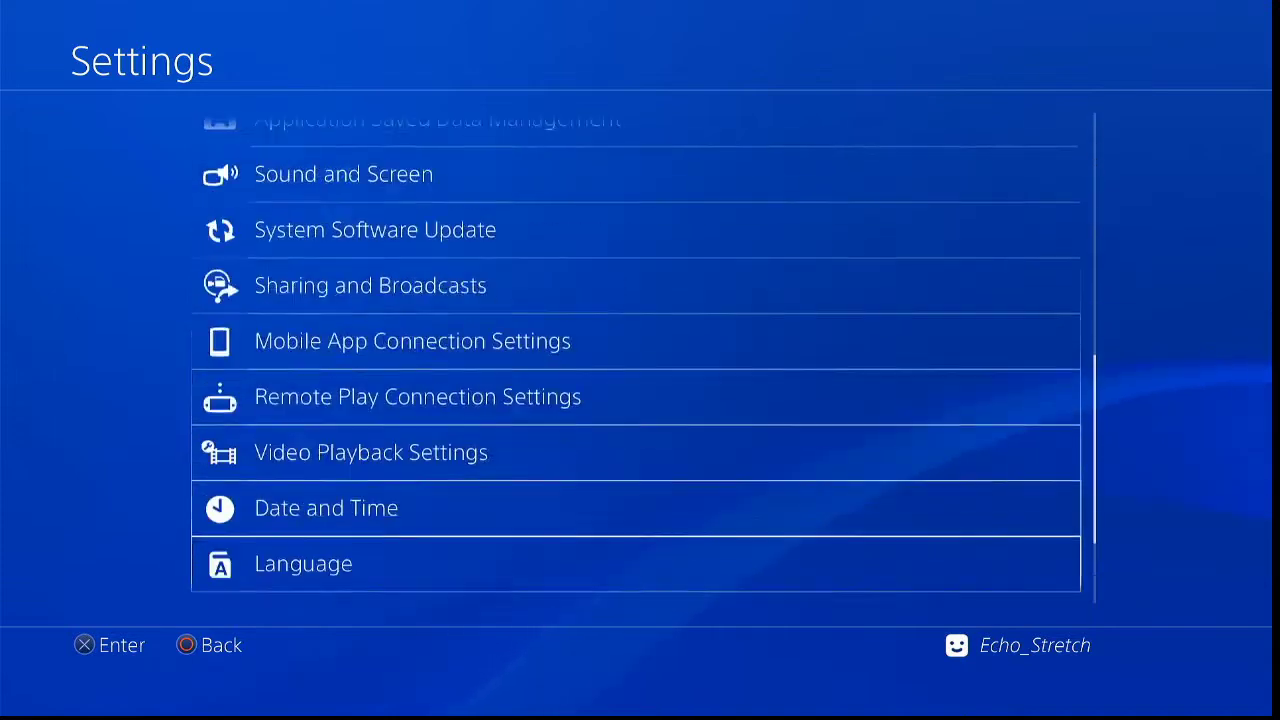
pyautogui.press('Up')
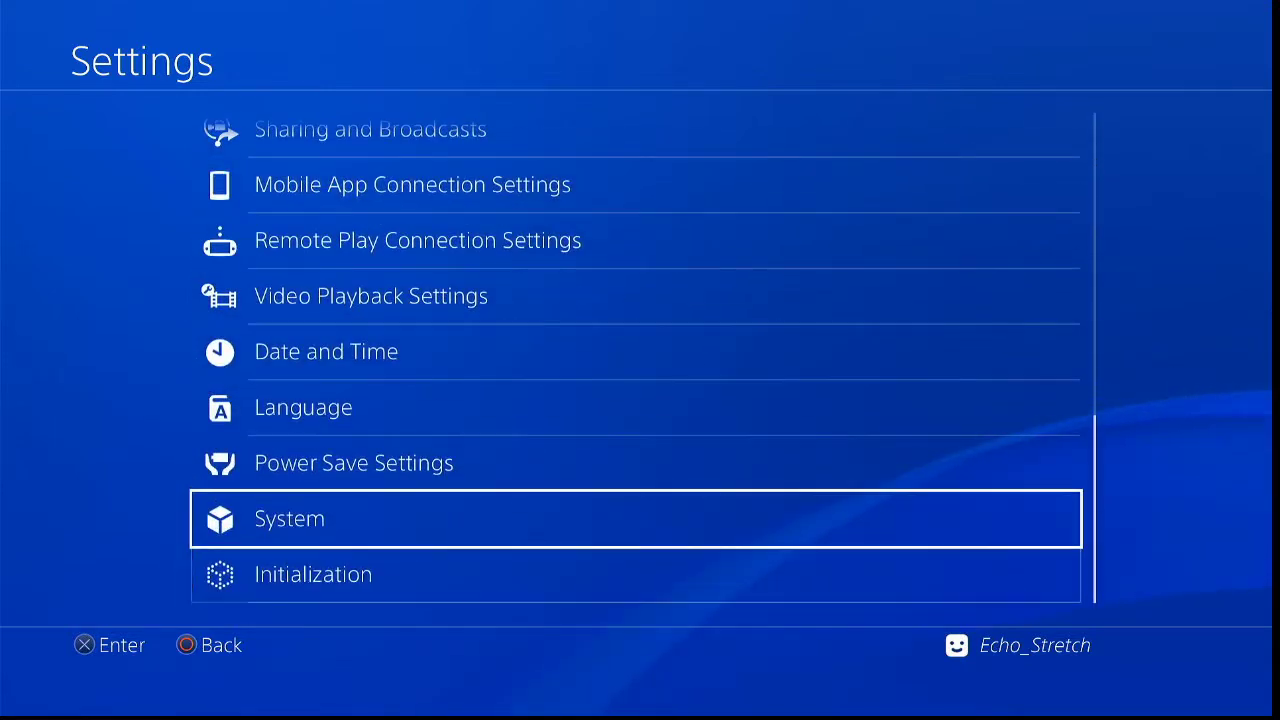
pyautogui.press('Down')
pyautogui.press('Up')
pyautogui.press('Down')
pyautogui.press('Up')
pyautogui.press('Up')
pyautogui.press('Up')
pyautogui.press('Up')
pyautogui.press('Up')
pyautogui.press('Up')
pyautogui.press('Up')
pyautogui.press('Up')
pyautogui.press('Up')
pyautogui.press('Up')
pyautogui.press('Up')
pyautogui.press('Up')
pyautogui.press('Up')
pyautogui.press('Up')
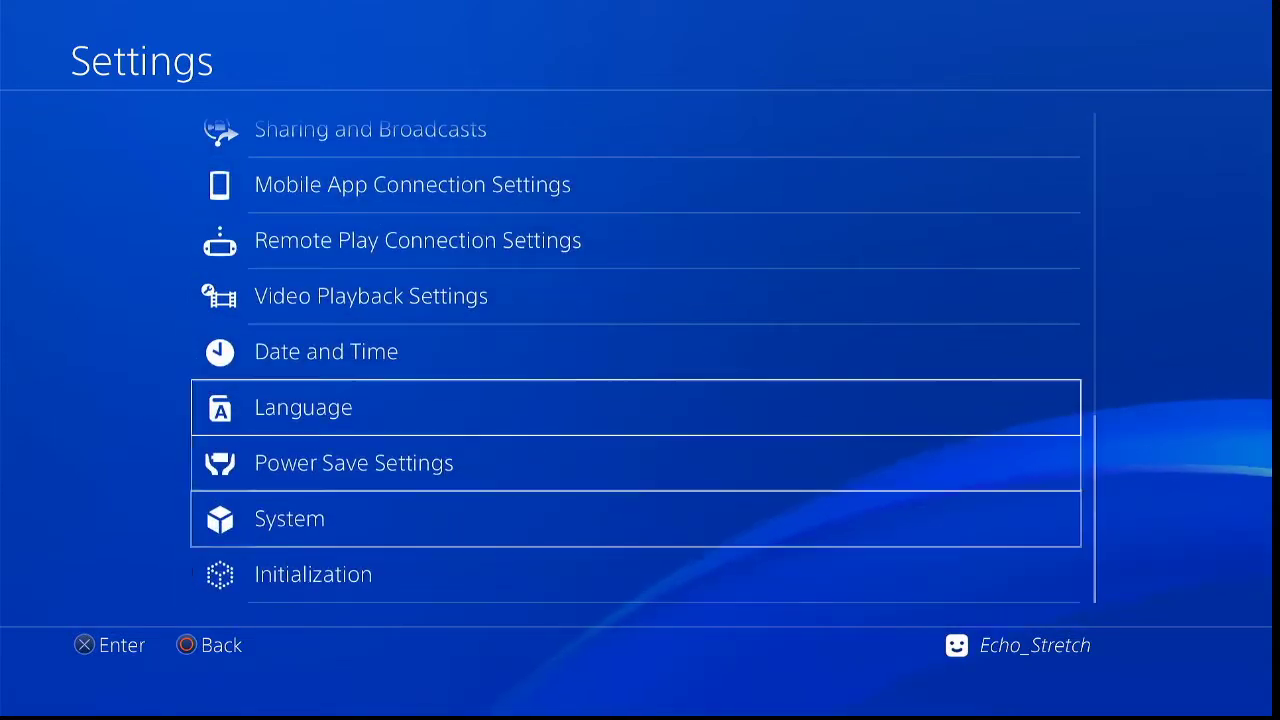
pyautogui.press('Up')
pyautogui.press('Up')
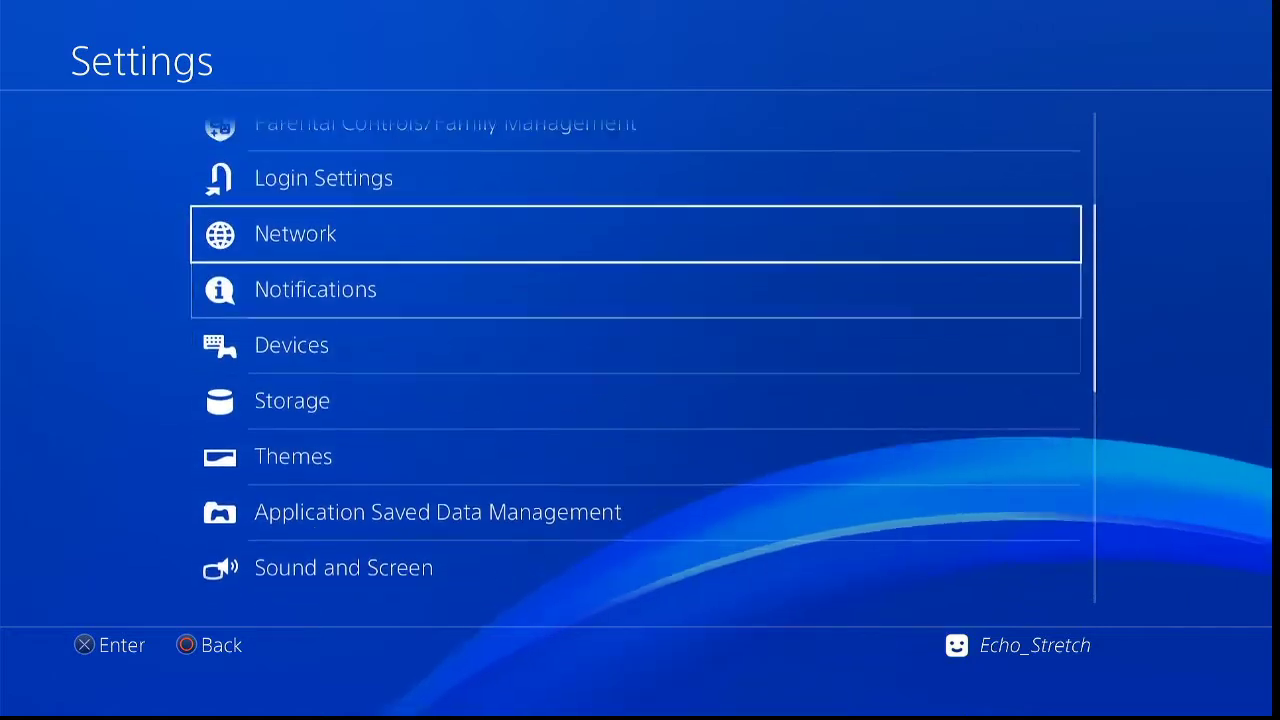
pyautogui.press('Return')
pyautogui.press('Return')
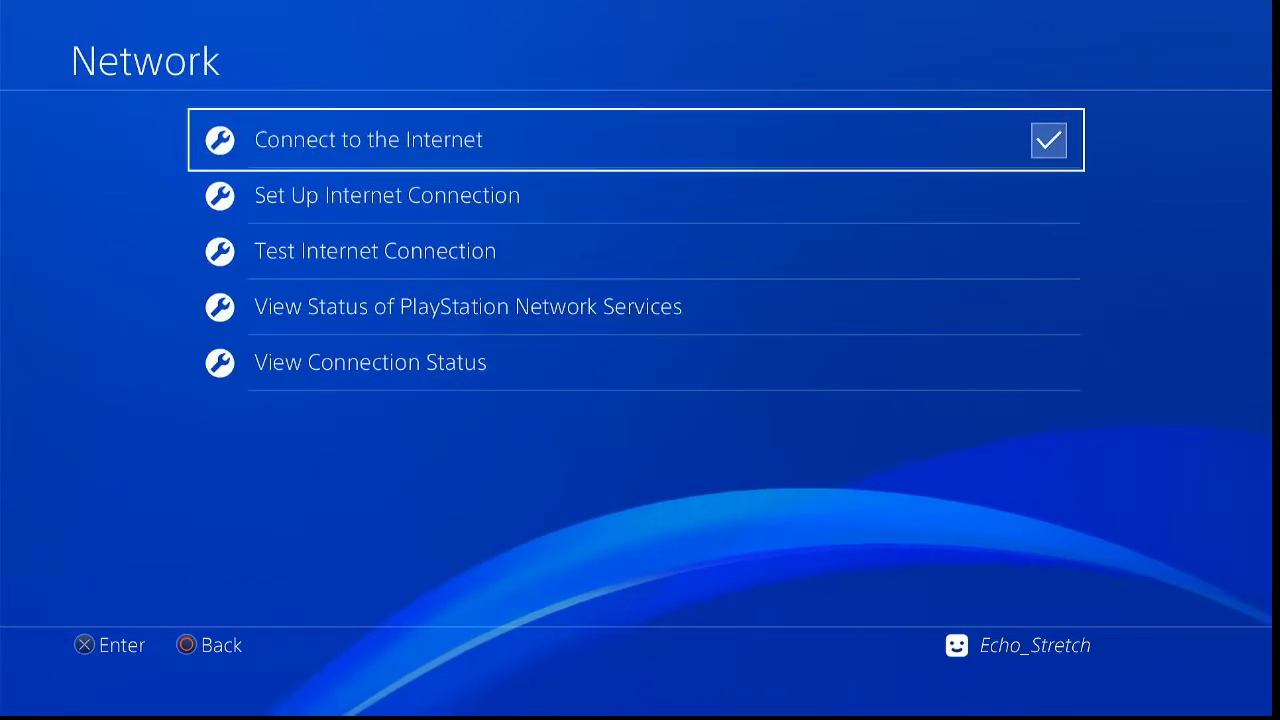
pyautogui.press('Escape')
pyautogui.press('Escape')
pyautogui.press('Down')
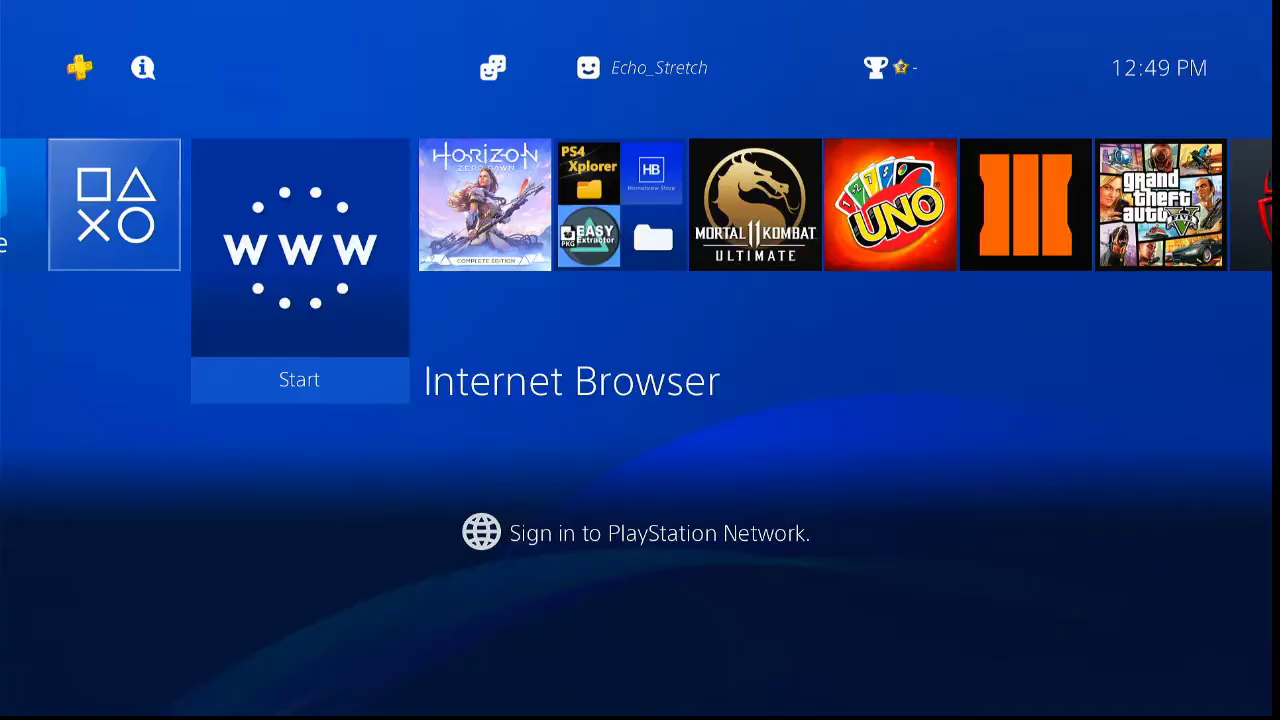
# Start the Internet Browser and close its current blank window.
pyautogui.press('Return')
pyautogui.press('Menu')
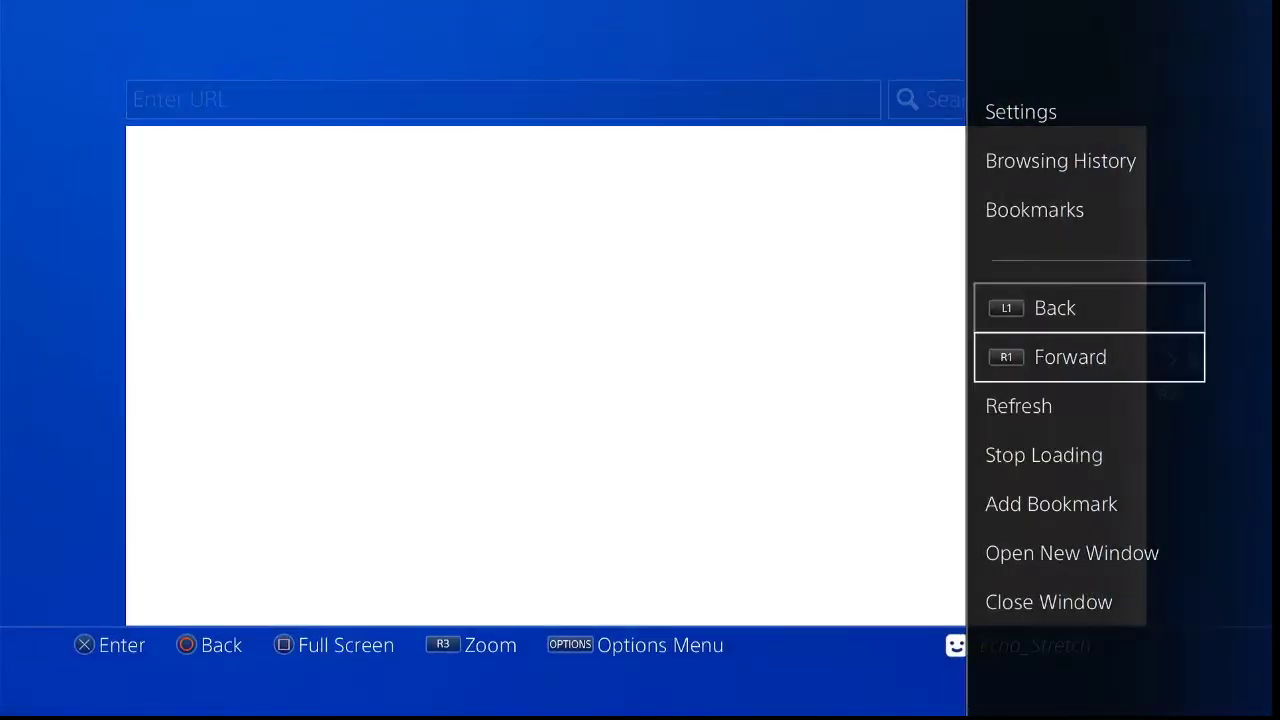
pyautogui.press('Down')
pyautogui.press('Down')
pyautogui.press('Down')
pyautogui.press('Down')
pyautogui.press('Down')
pyautogui.press('Return')
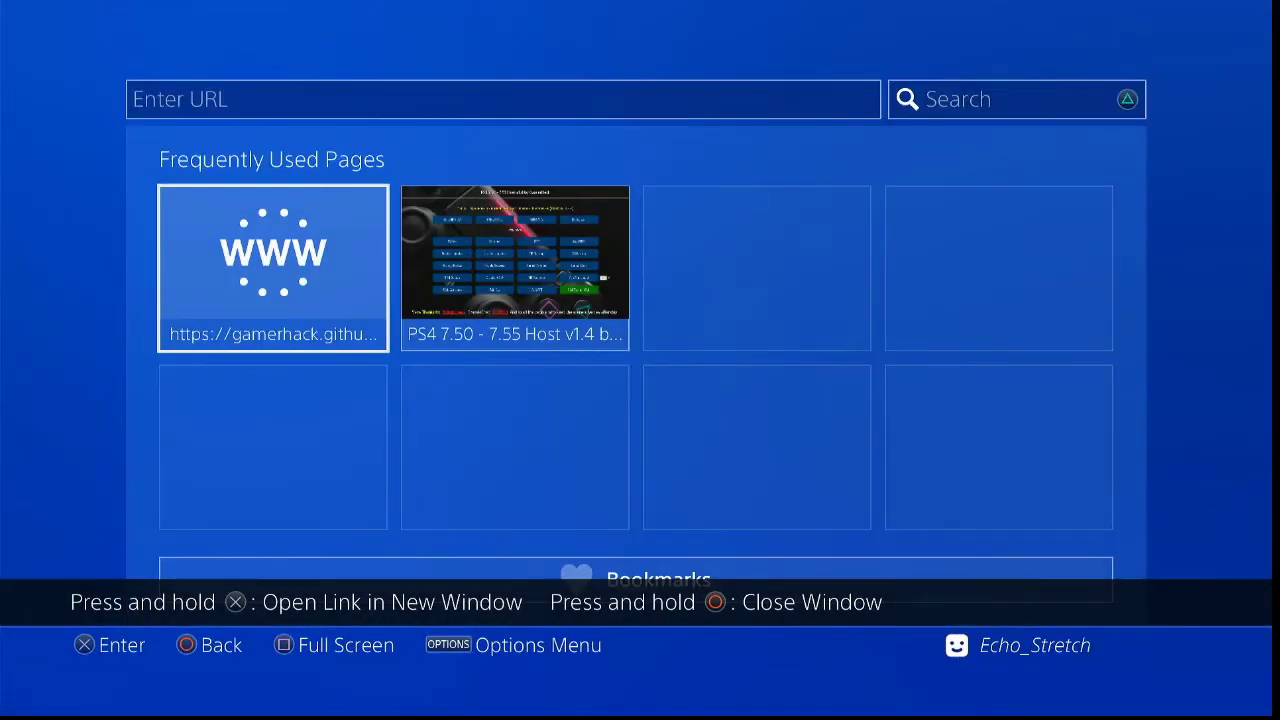
# Delete all entries from the browser's Frequently Used Pages.
pyautogui.press('Right')
pyautogui.press('Left')
pyautogui.press('Right')
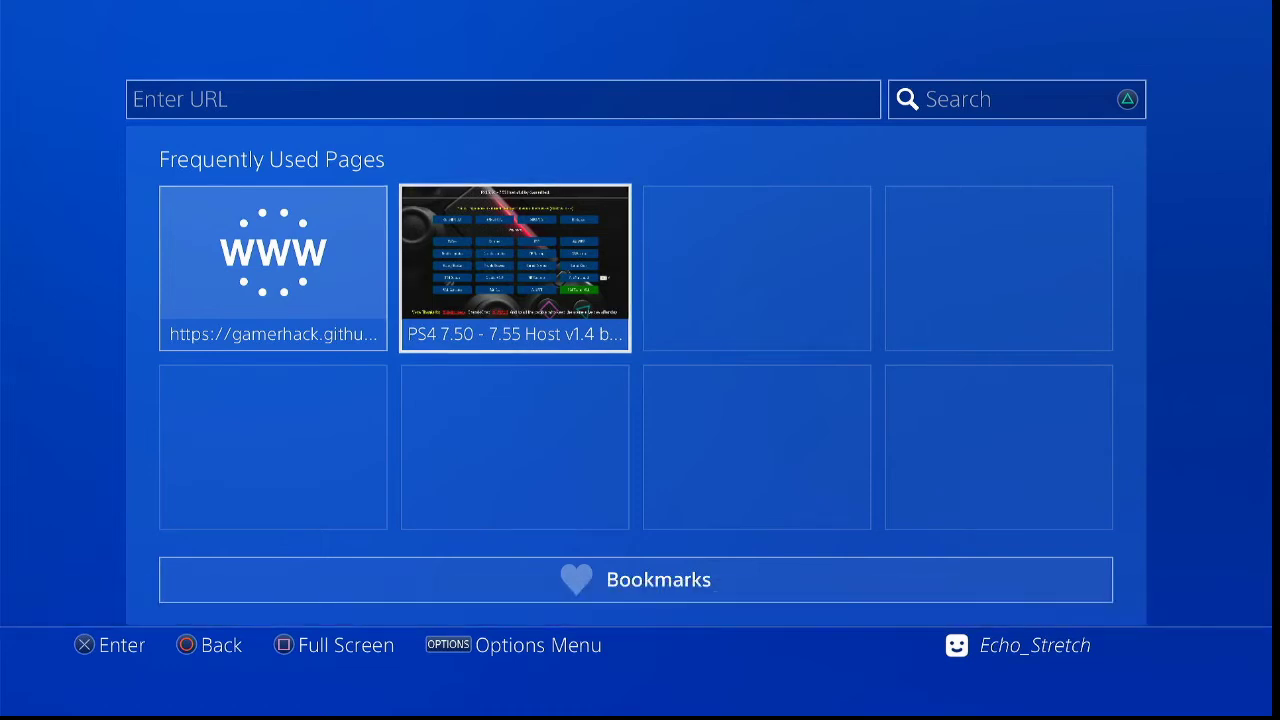
pyautogui.press('Left')
pyautogui.press('Menu')
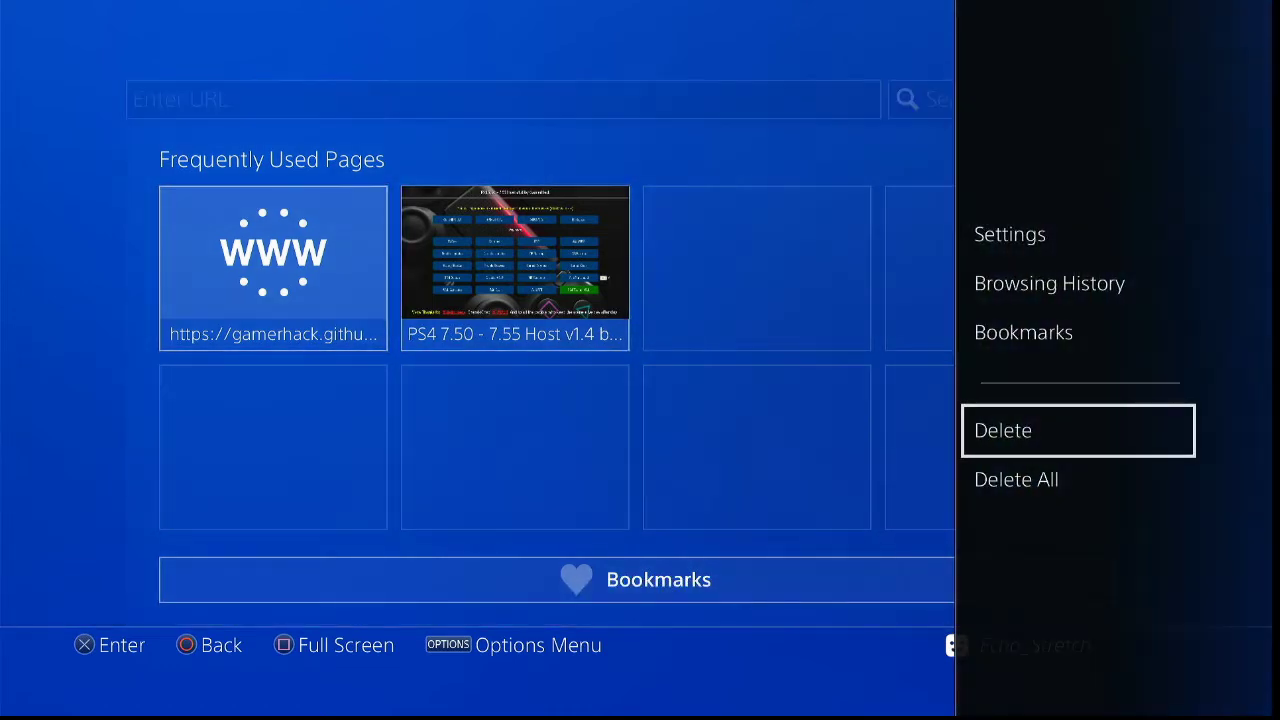
pyautogui.press('Down')
pyautogui.press('Return')
pyautogui.press('Return')
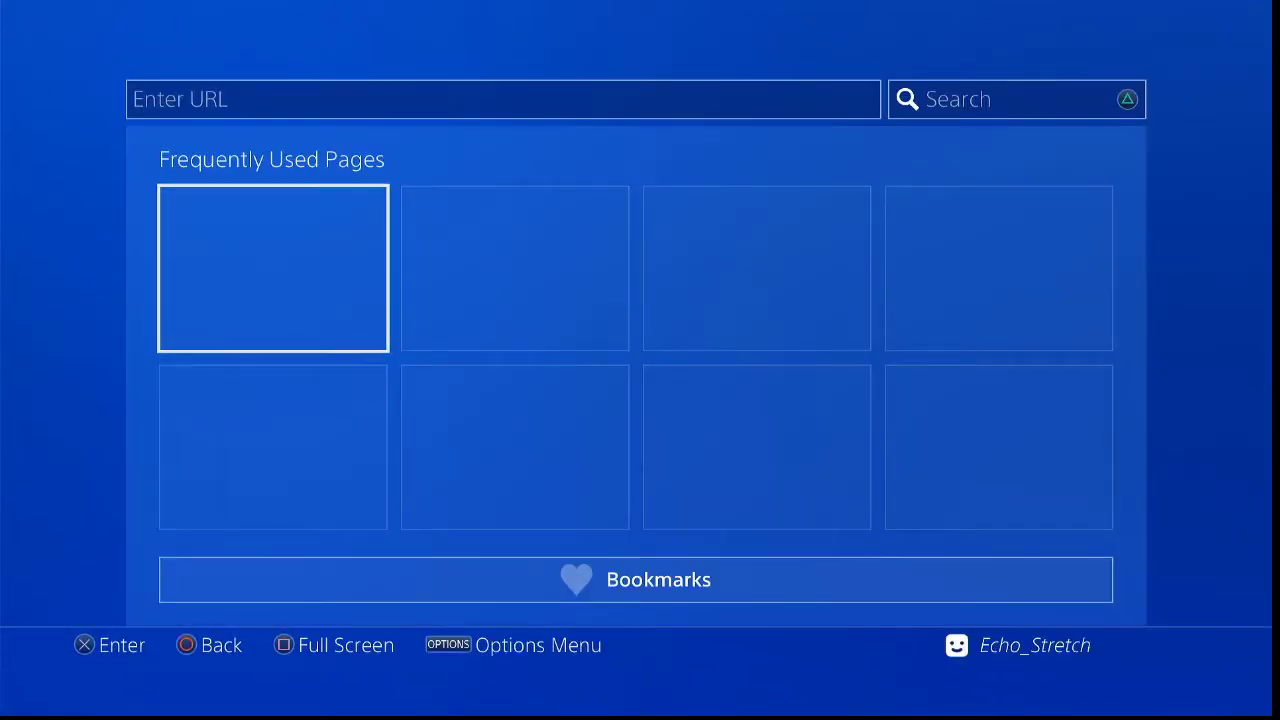
# Clear the entire browsing history and return to the browser's start page.
pyautogui.press('Menu')
pyautogui.press('Up')
pyautogui.press('Return')
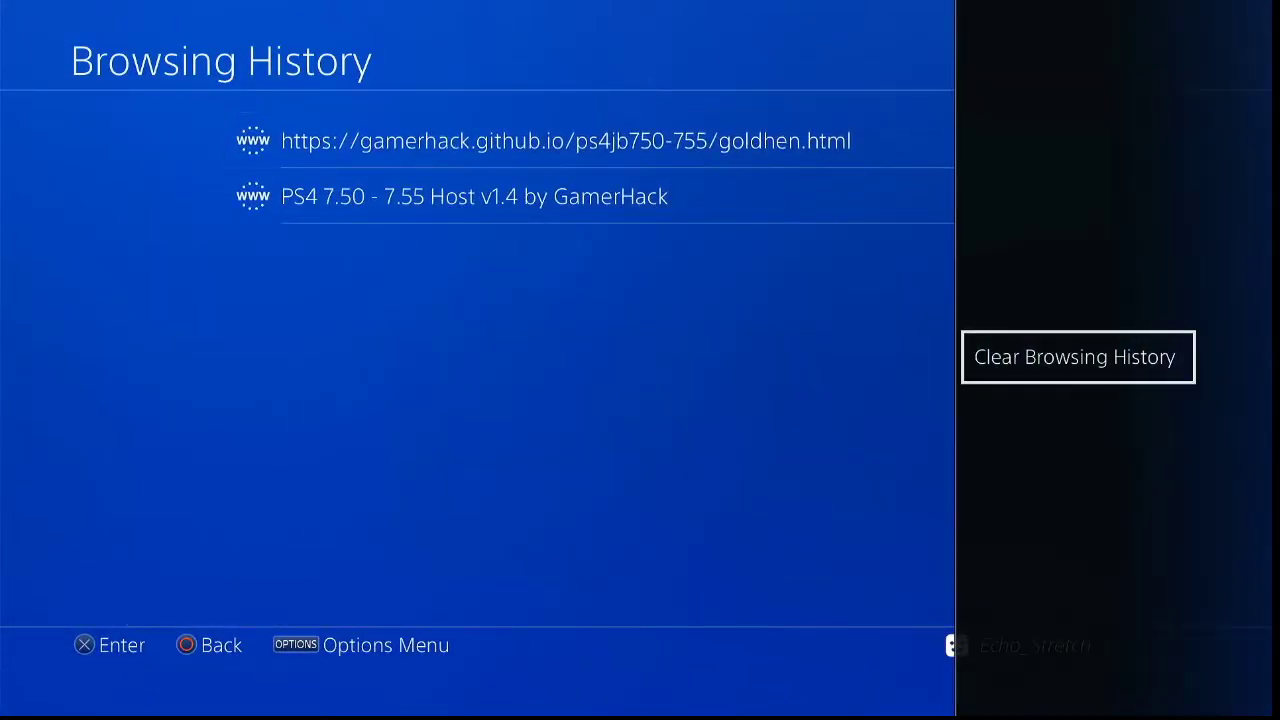
pyautogui.press('Return')
pyautogui.press('Return')
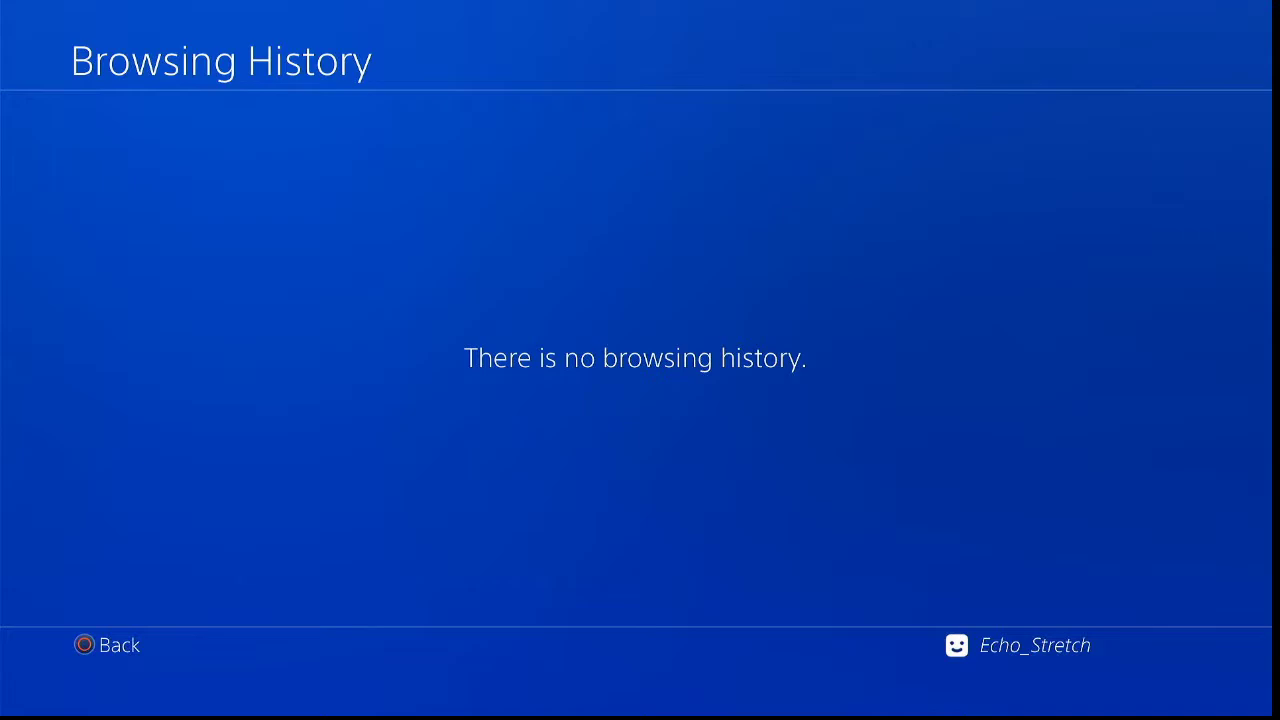
pyautogui.press('Escape')
# Delete all cookies in the browser's settings.
pyautogui.press('Menu')
pyautogui.press('Up')
pyautogui.press('Up')
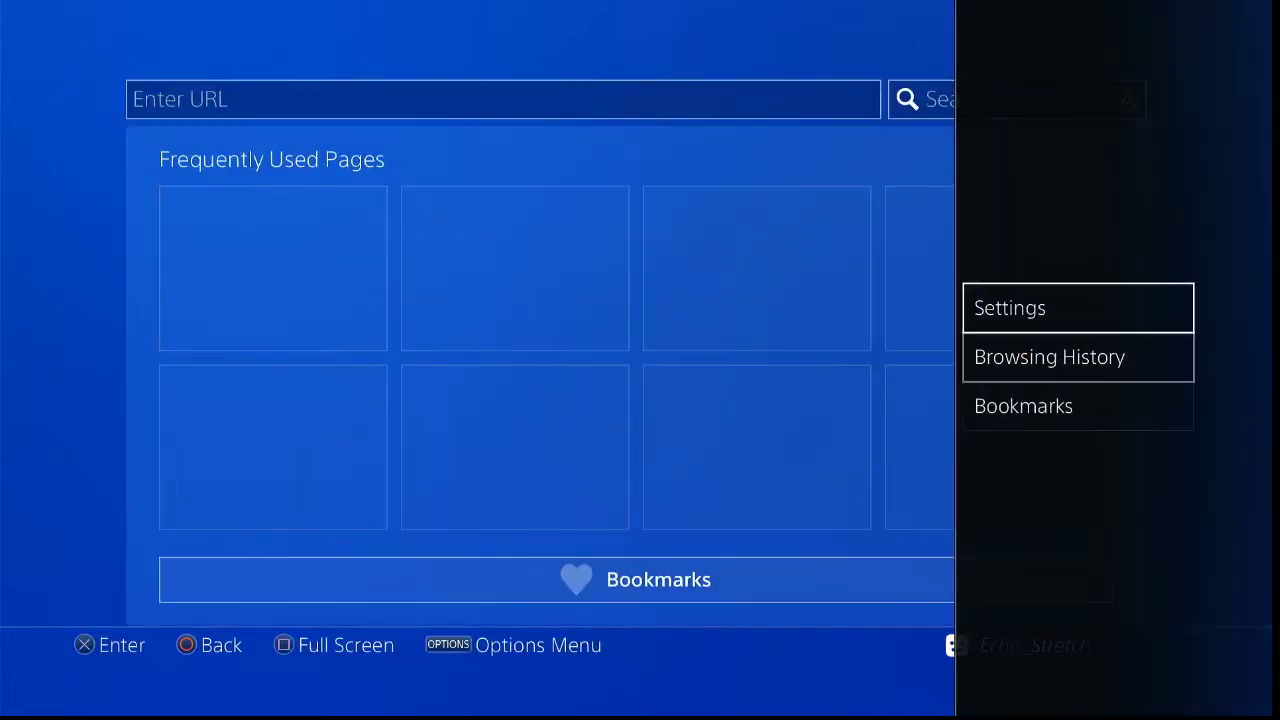
pyautogui.press('Return')
pyautogui.press('Down')
pyautogui.press('Down')
pyautogui.press('Return')
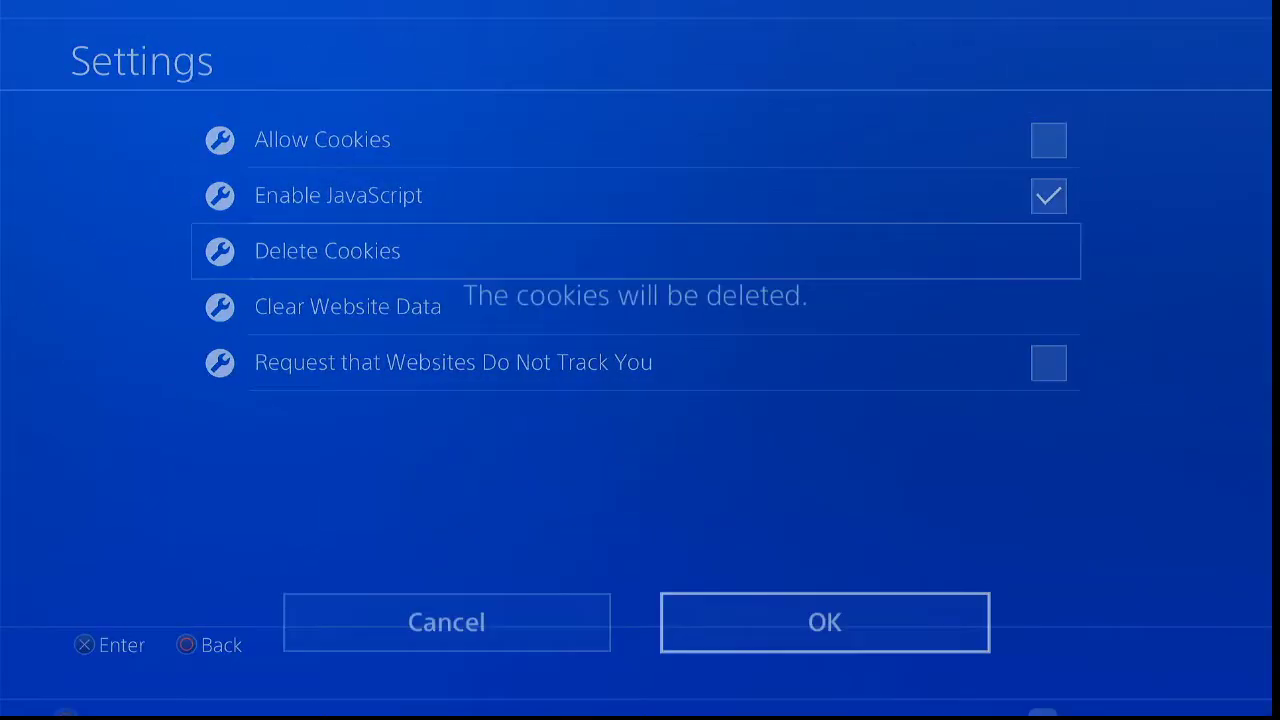
pyautogui.press('Return')
# Clear the website data in the browser's settings and return to the start page.
pyautogui.press('Down')
pyautogui.press('Up')
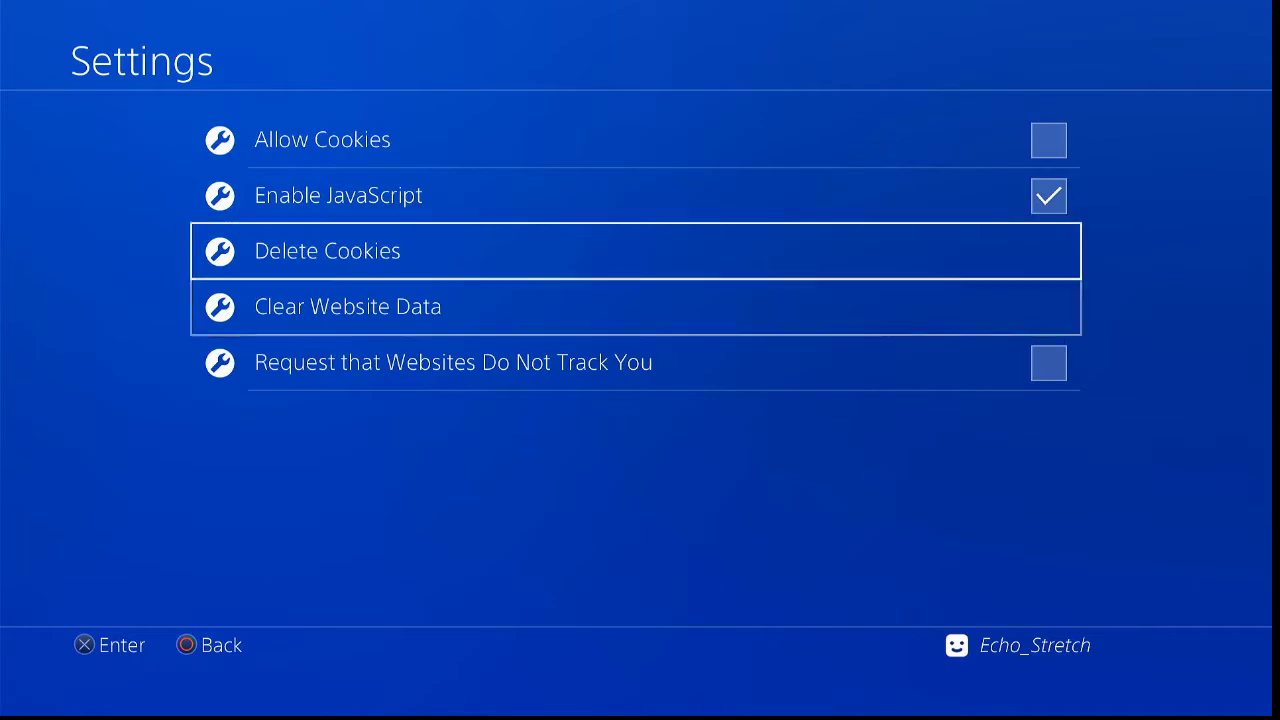
pyautogui.press('Down')
pyautogui.press('Return')
pyautogui.press('Return')
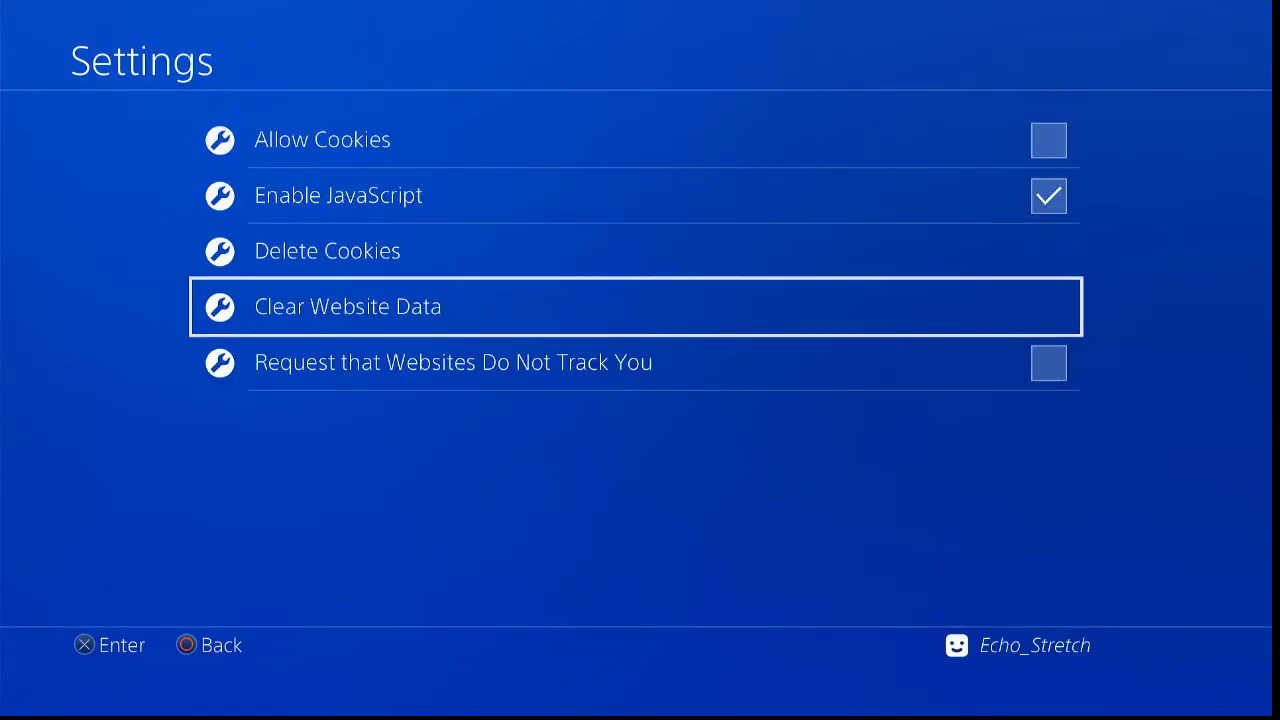
pyautogui.press('Escape')
# Load the bookmarked page "PS4 7.50 - 7.55 Host v1.4 by GamerHack" and leave the browser once it has loaded.
pyautogui.press('Down')
pyautogui.press('Down')
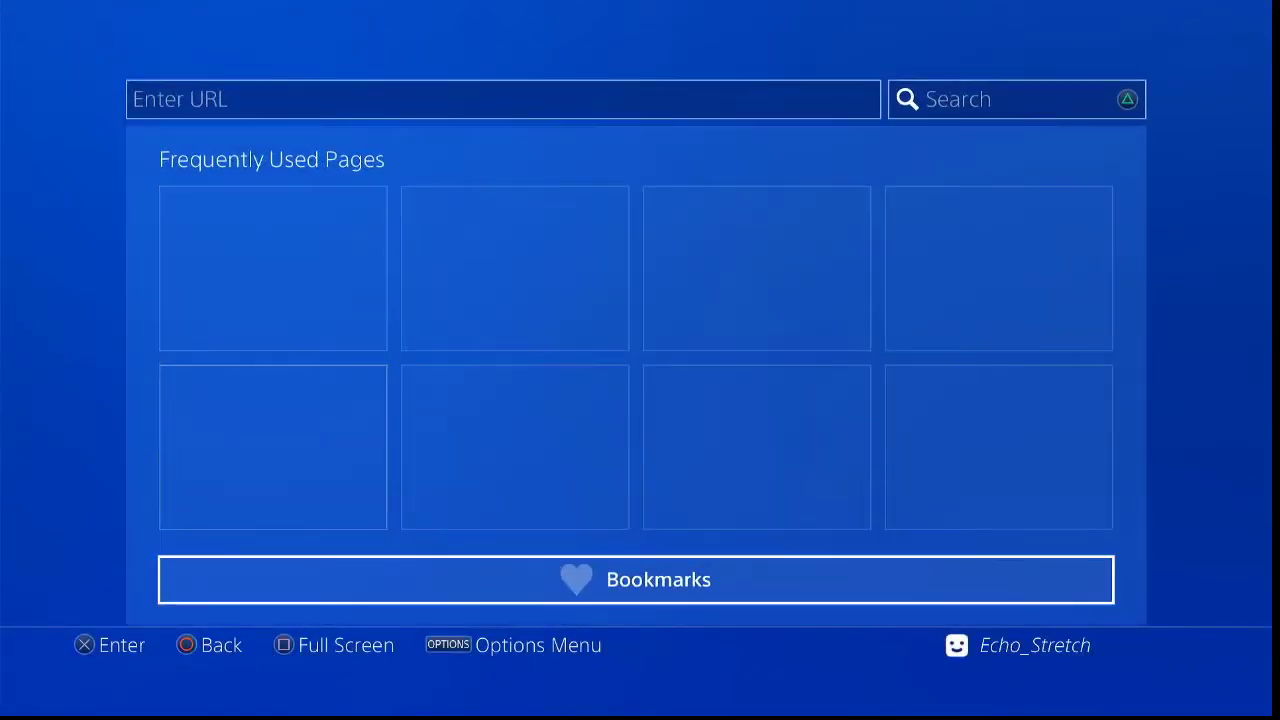
pyautogui.press('Return')
pyautogui.press('Down')
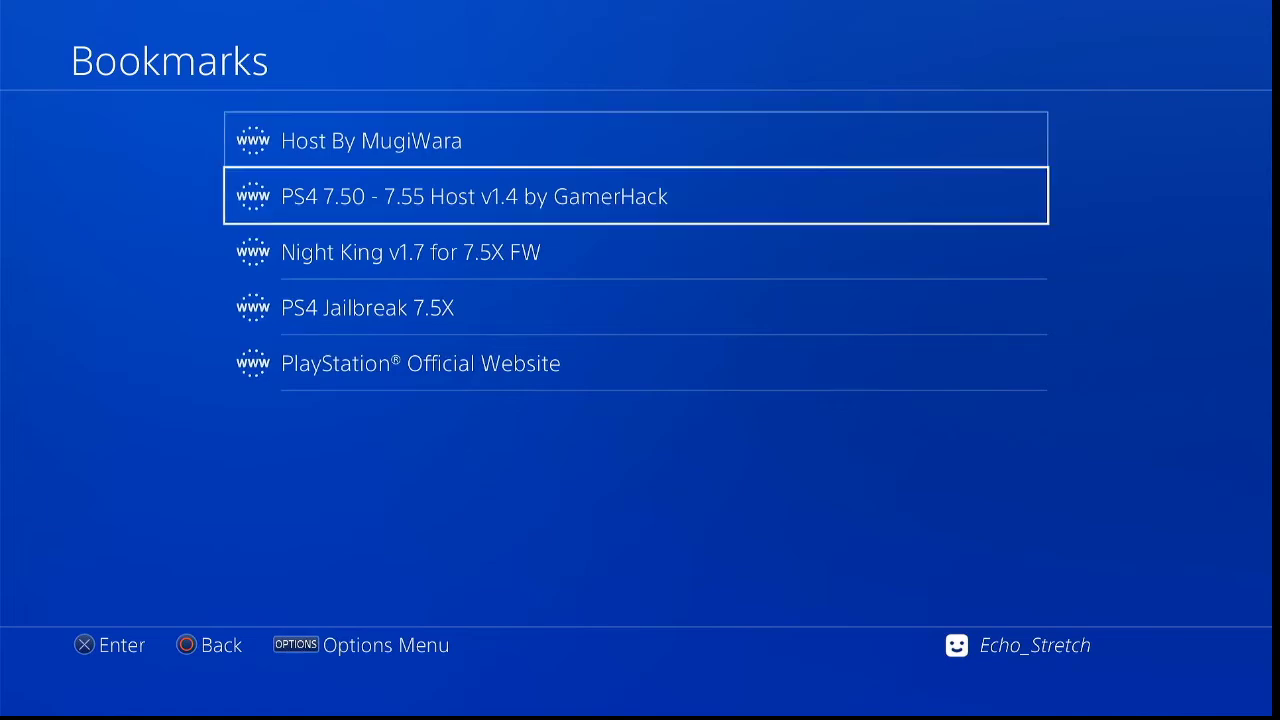
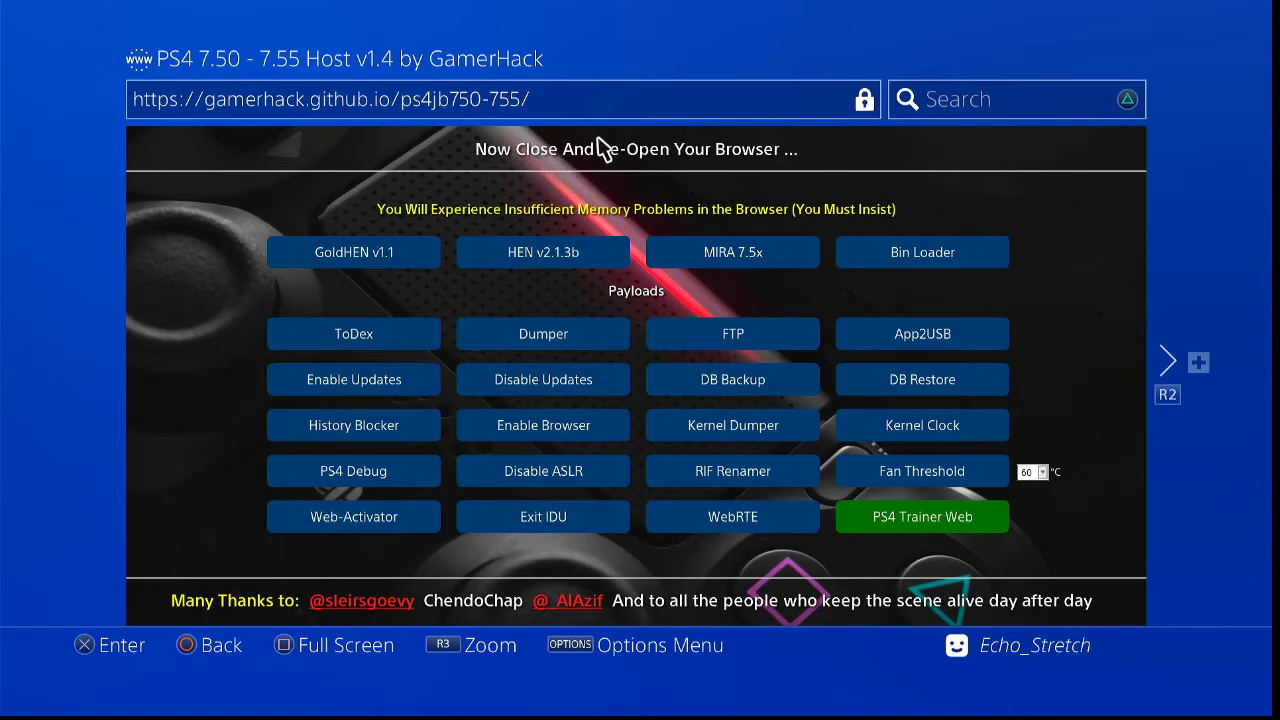
pyautogui.press('Escape')
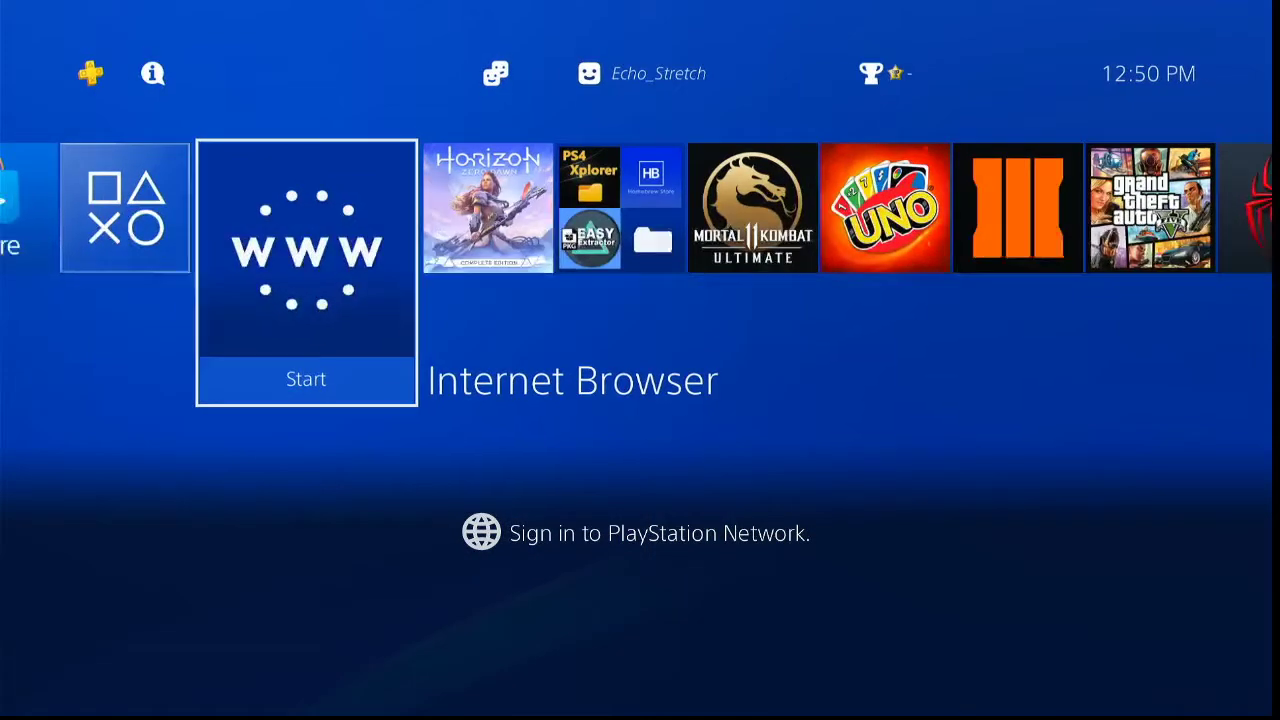
# Turn off Connect to the Internet in the Network settings and return to the home screen.
pyautogui.press('Up')
pyautogui.press('Return')
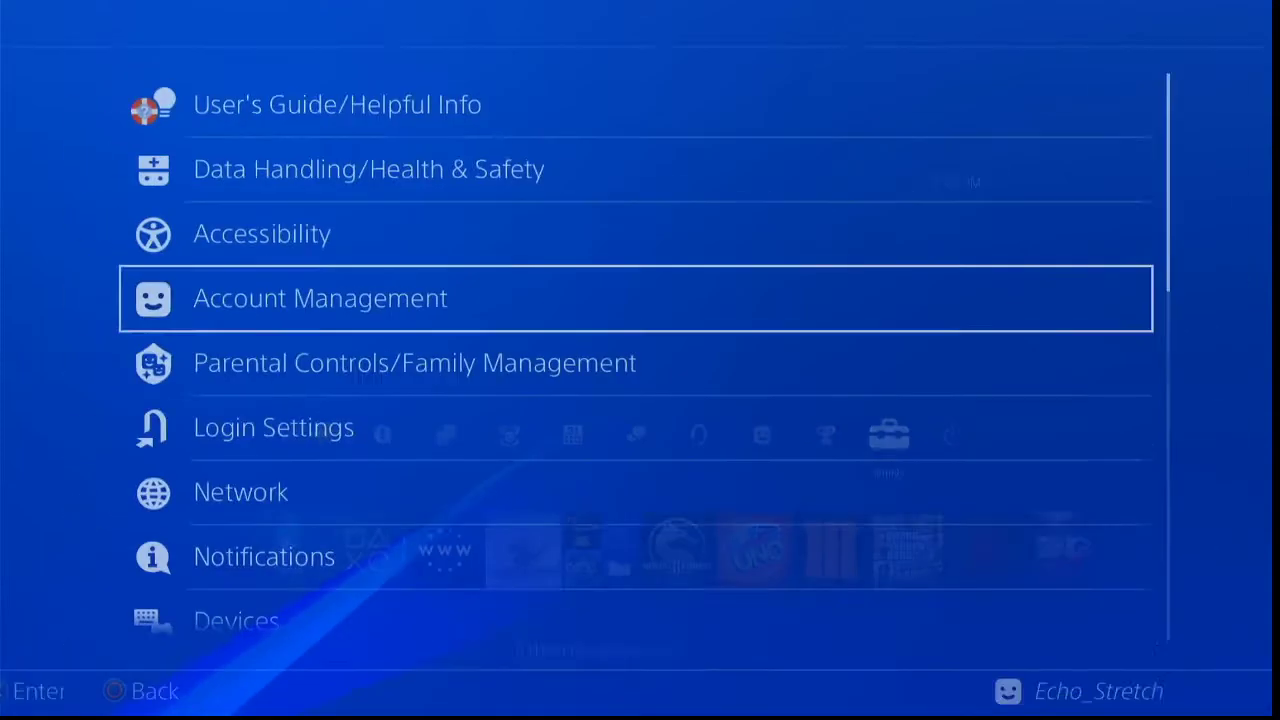
pyautogui.press('Down')
pyautogui.press('Down')
pyautogui.press('Down')
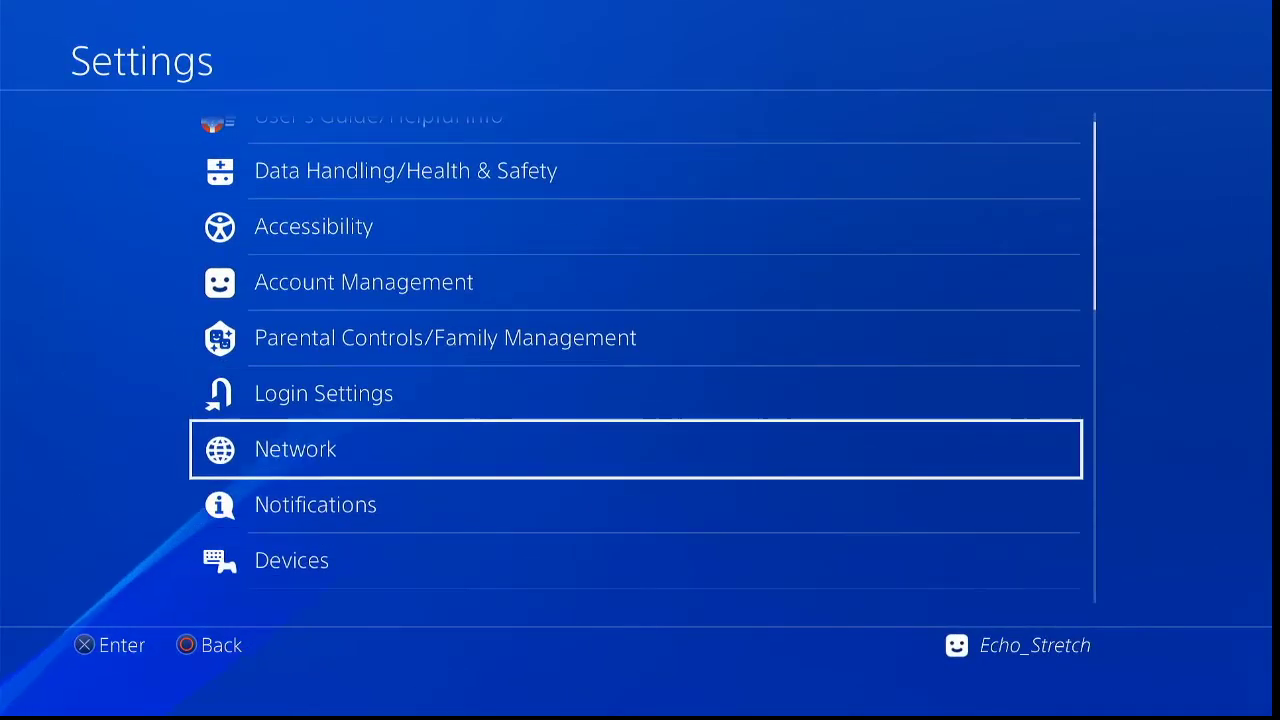
pyautogui.press('Return')
pyautogui.press('Escape')
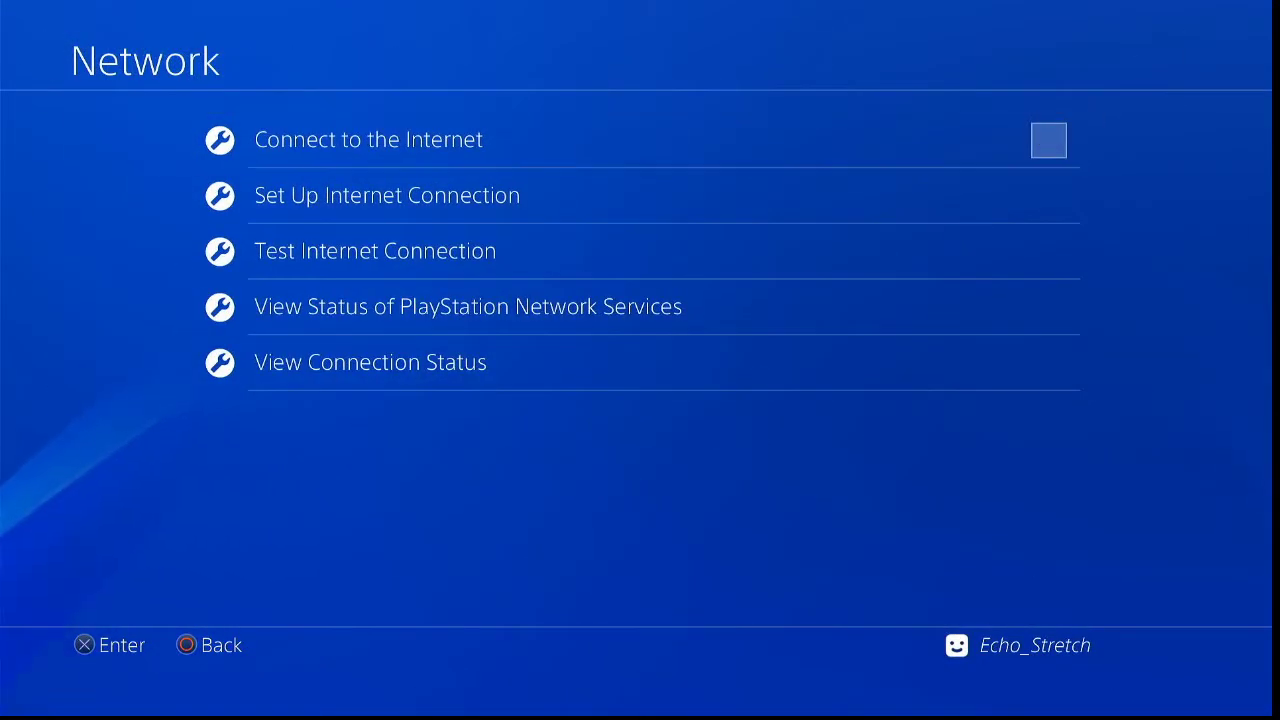
pyautogui.press('Escape')
pyautogui.press('Down')
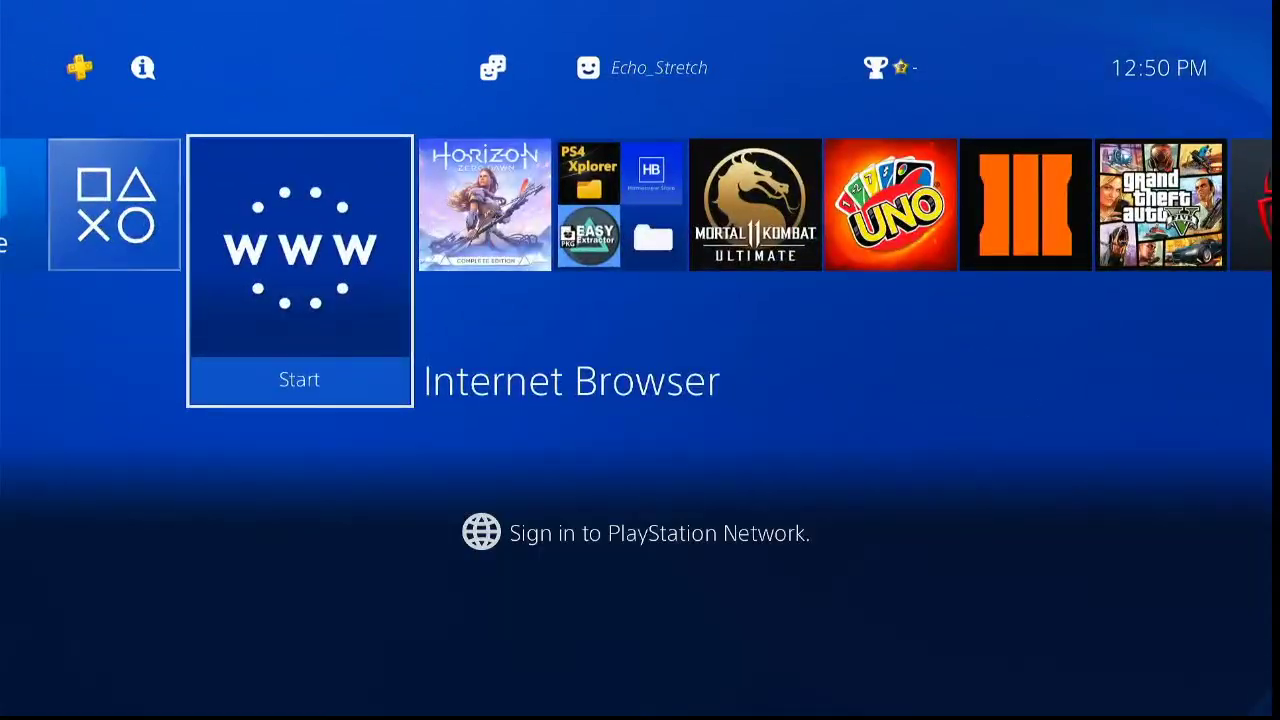
# Reopen the Internet Browser and launch GoldHEN v1.1 from the GamerHack host page.
pyautogui.press('Return')
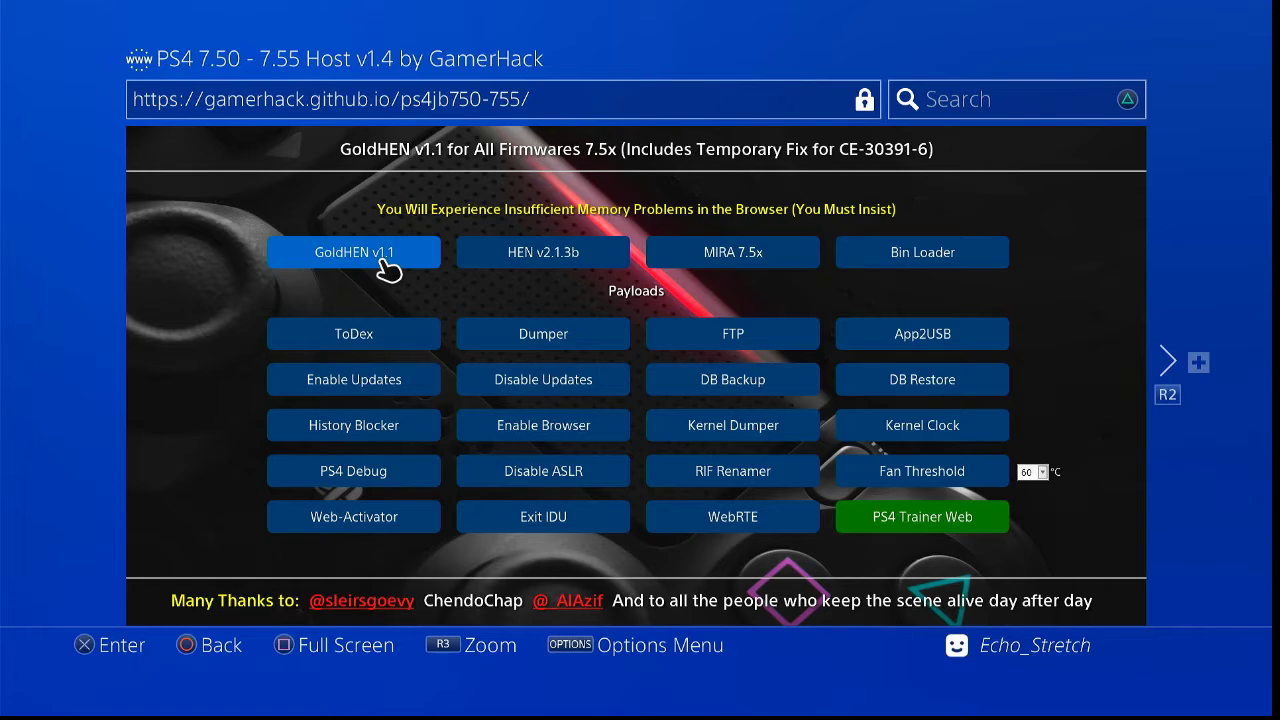
pyautogui.click(384, 260)
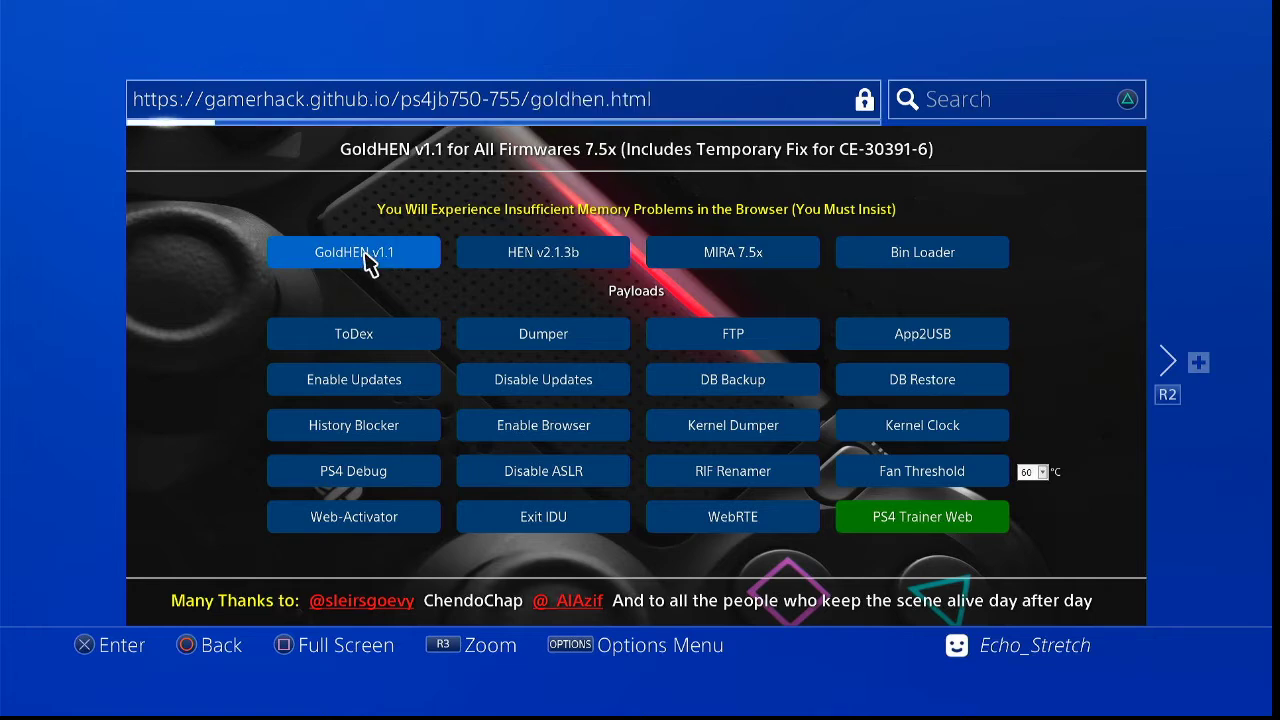
# Turn off the DUALSHOCK 4 controller while the GoldHEN page loads, and dismiss the system memory message.
pyautogui.press('super')
pyautogui.press('Up')
pyautogui.press('Return')
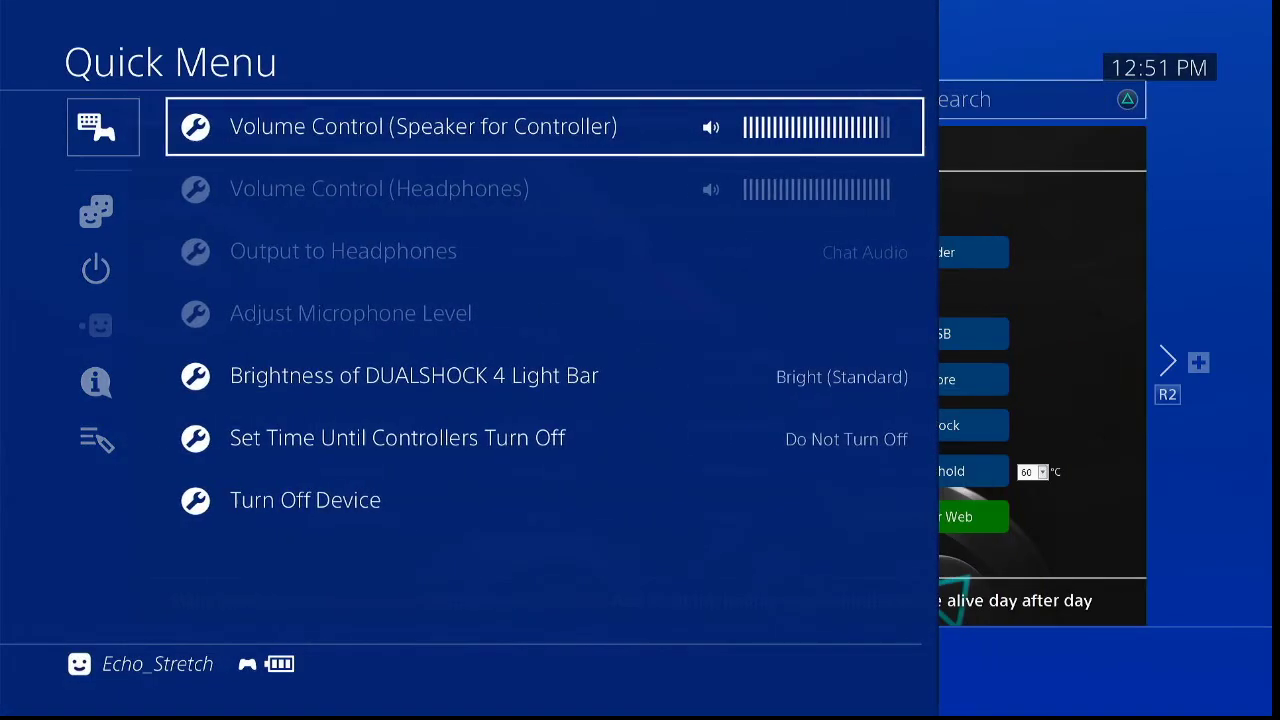
pyautogui.press('Down')
pyautogui.press('Down')
pyautogui.press('Down')
pyautogui.press('Return')
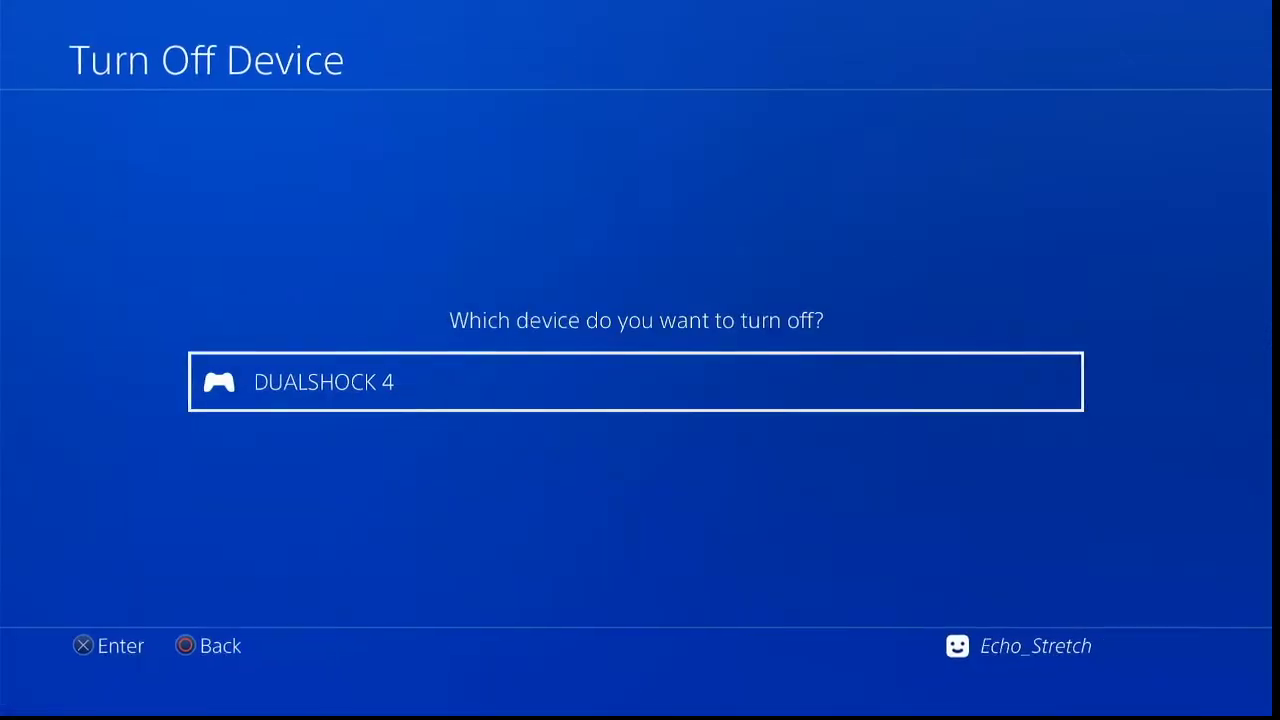
pyautogui.press('Return')
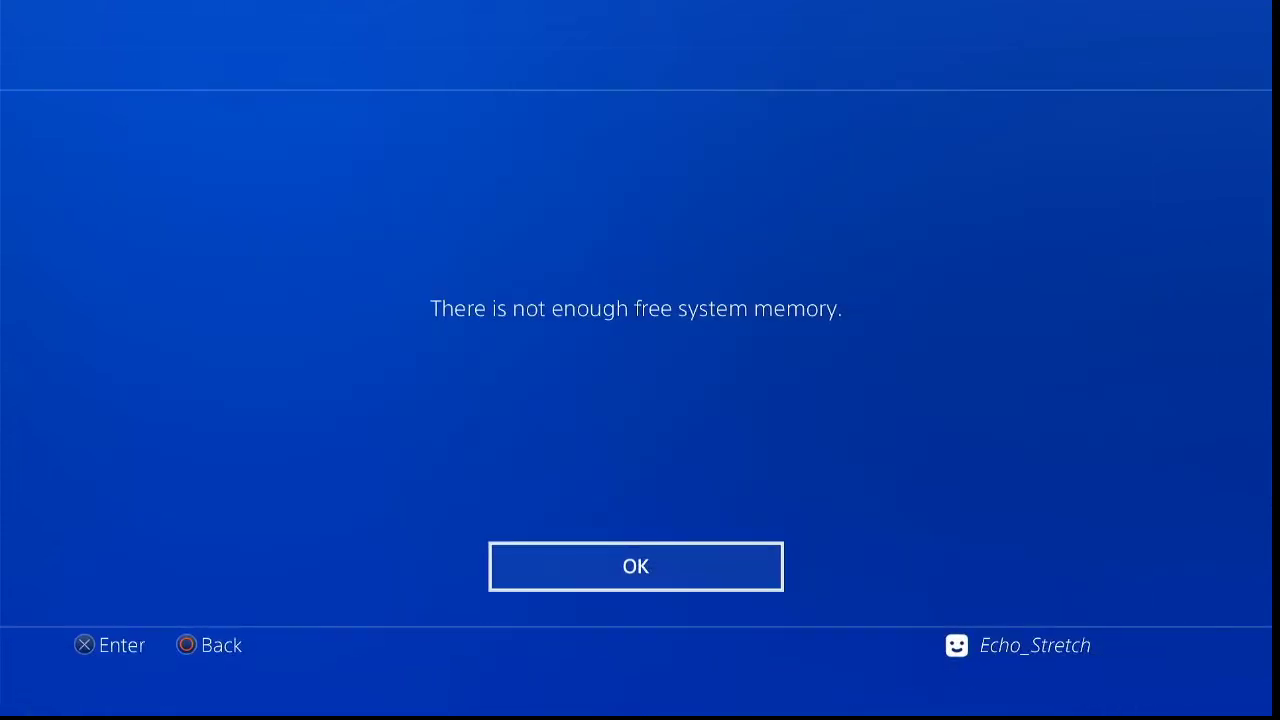
pyautogui.press('Return')
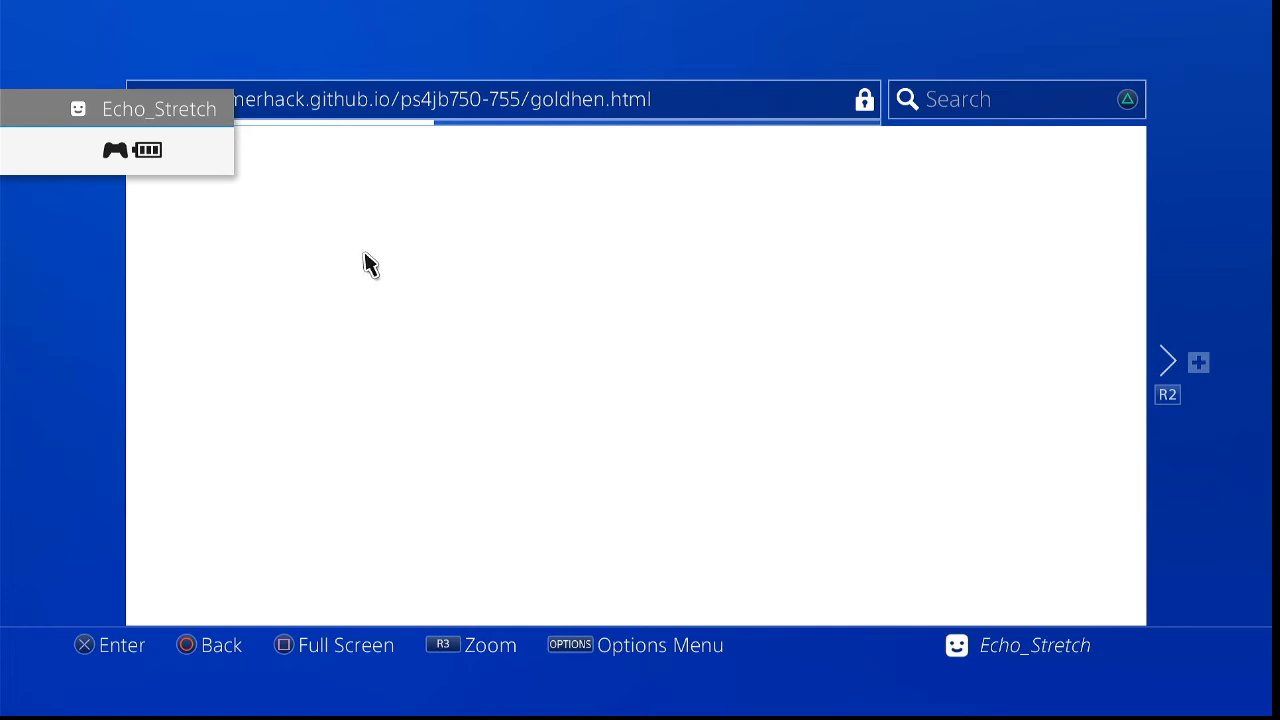
# Turn off the DUALSHOCK 4 controller twice more during the GoldHEN page load, and dismiss the system memory message.
pyautogui.press('super')
pyautogui.press('Return')
pyautogui.press('Return')
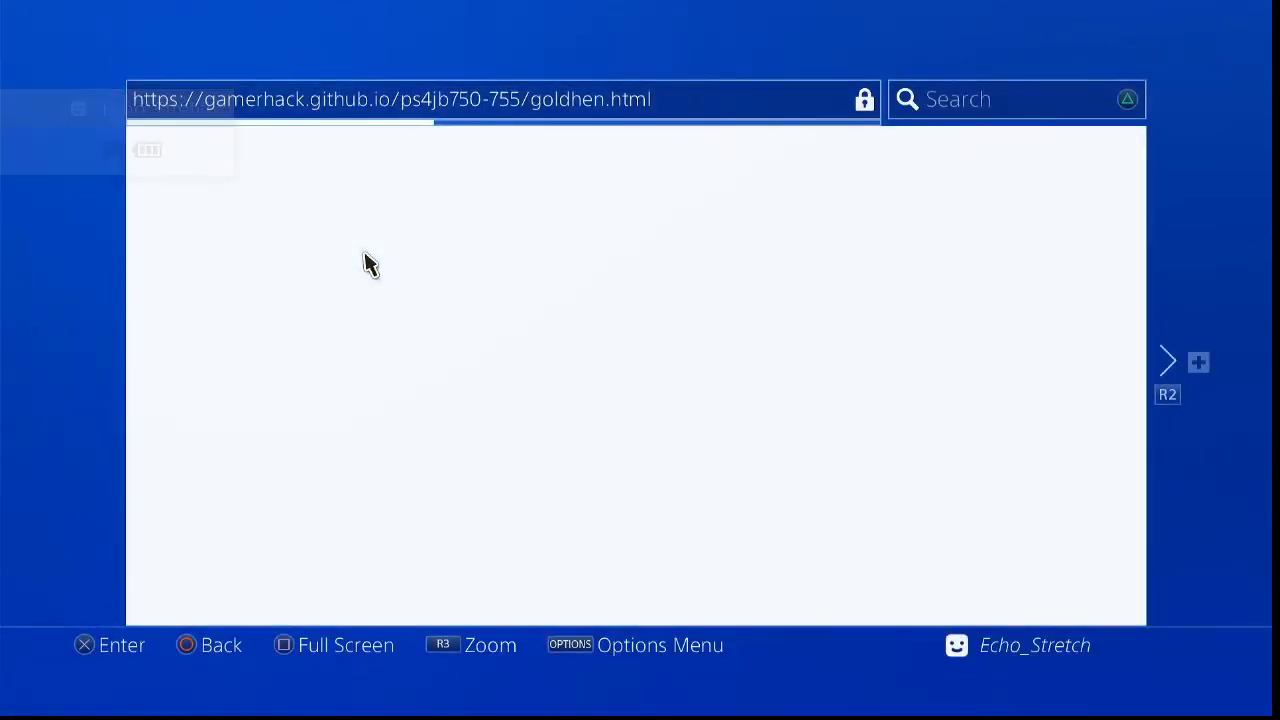
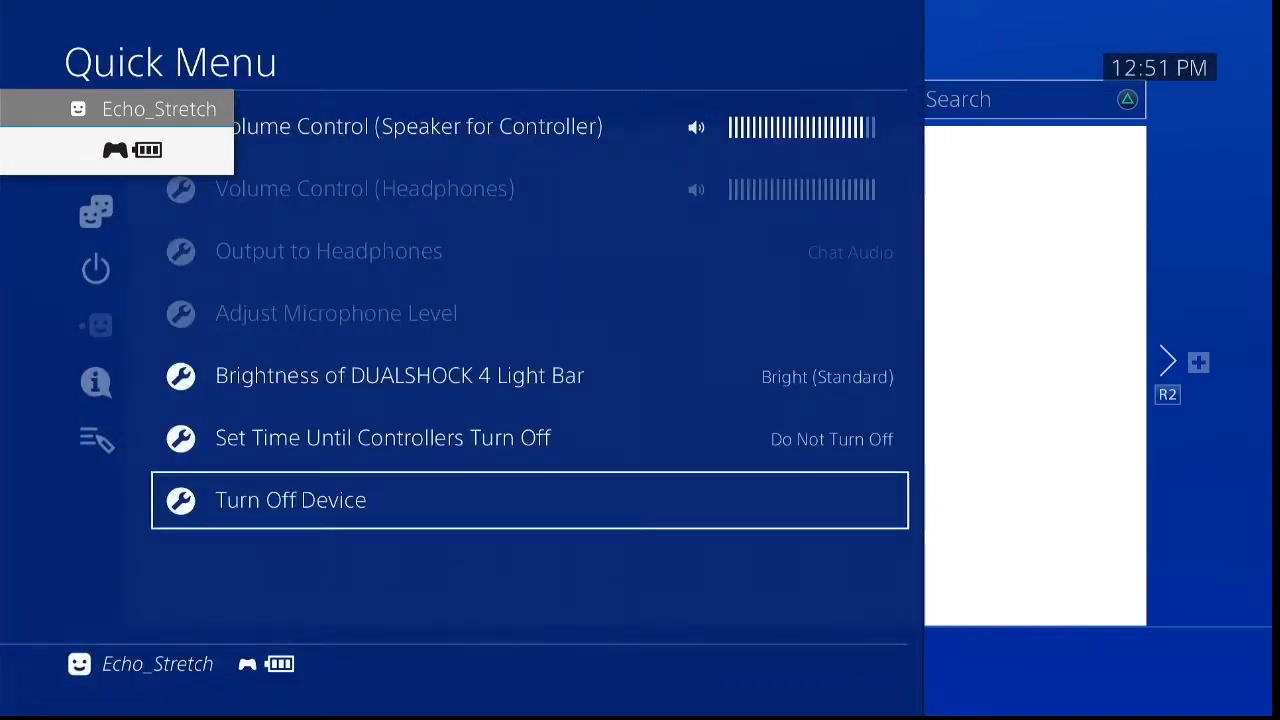
pyautogui.press('Return')
pyautogui.press('Return')
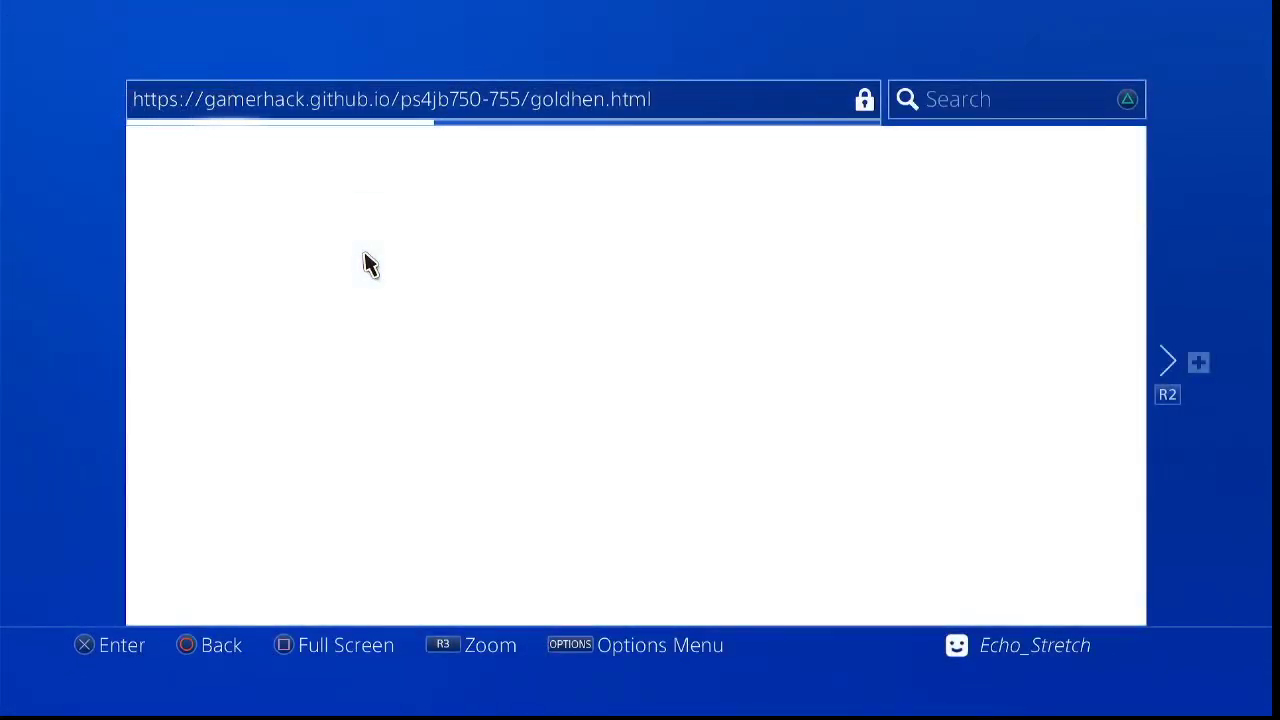
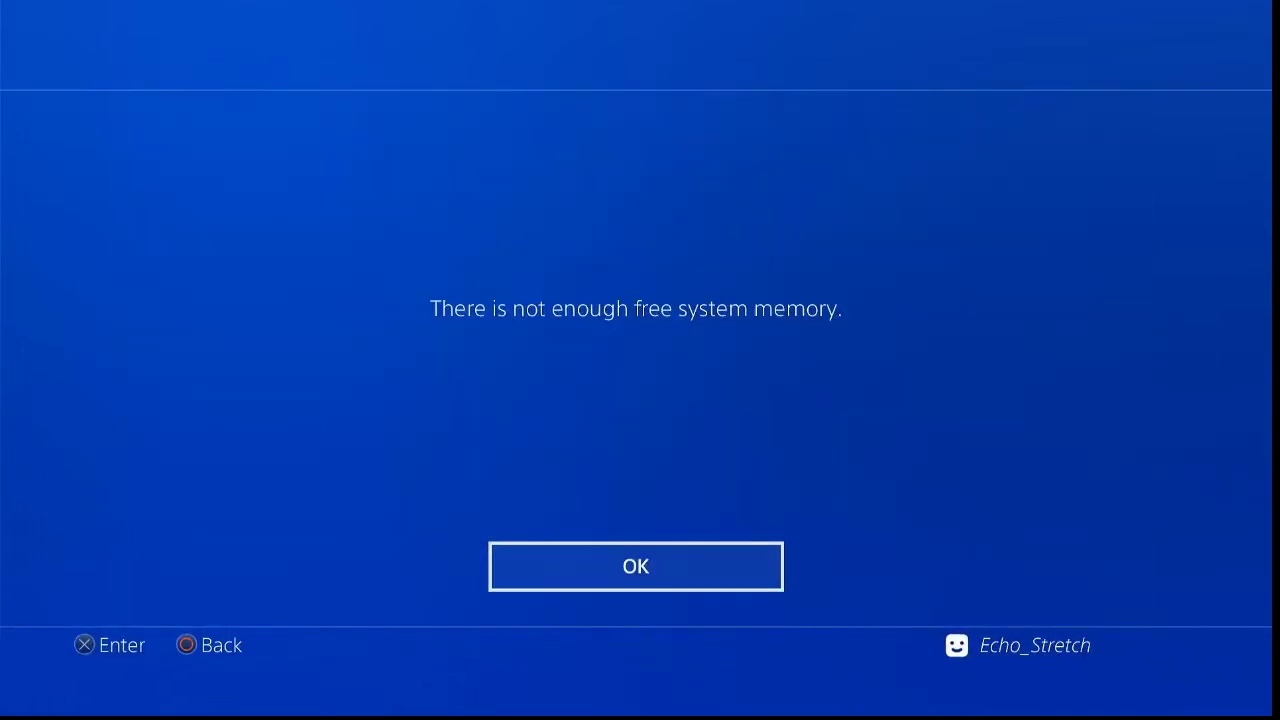
pyautogui.press('Return')
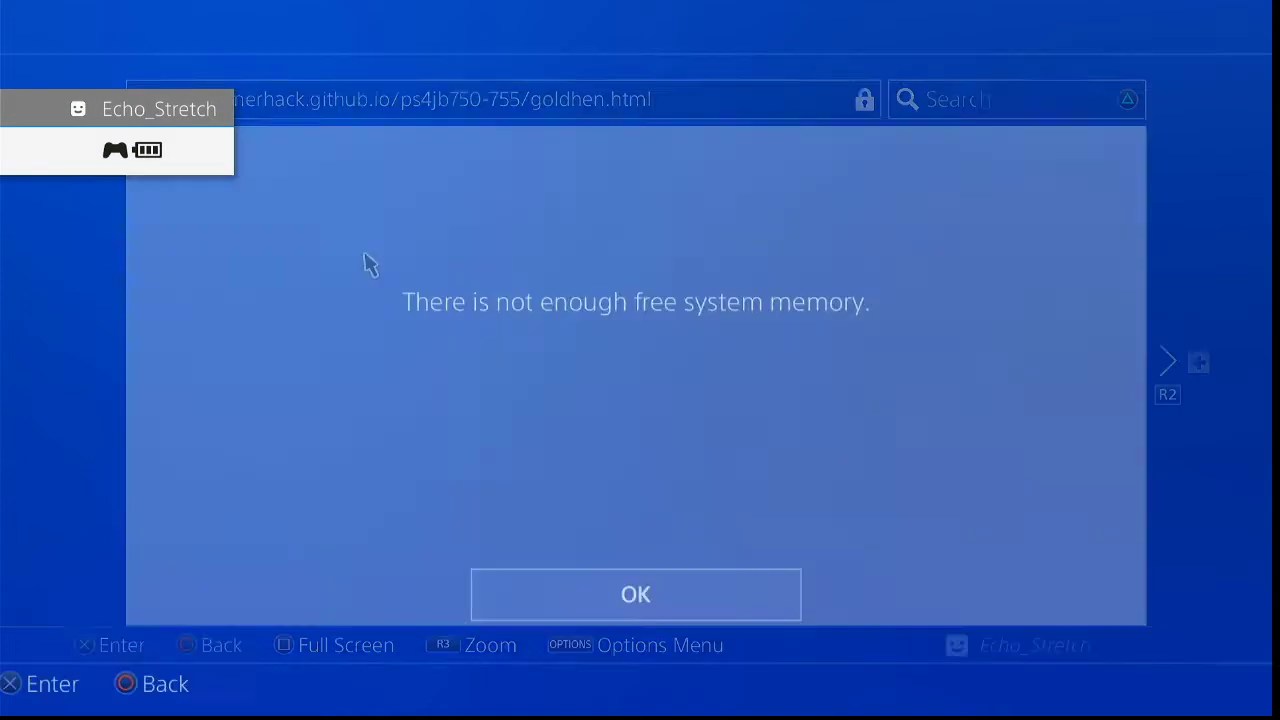
# Turn the DUALSHOCK 4 off two more times as goldhen.html reloads, and close the Internet Browser once GoldHEN has loaded.
pyautogui.press('super')
pyautogui.press('Return')
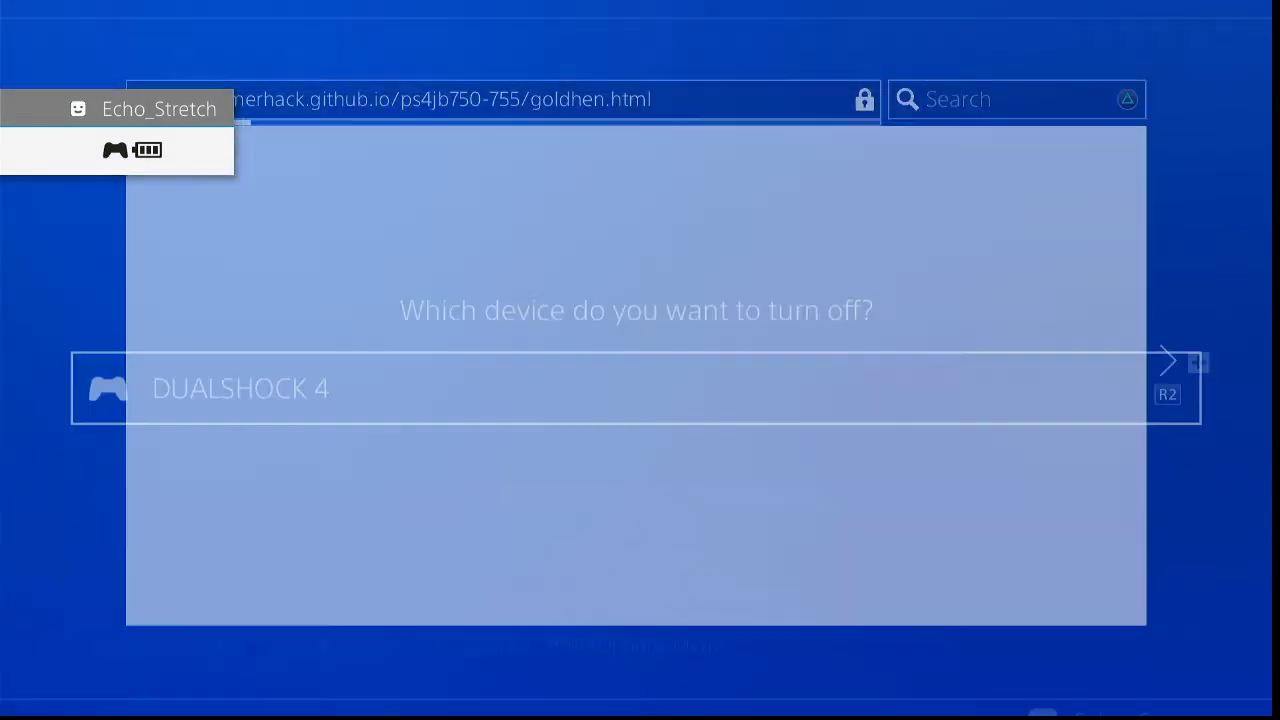
pyautogui.press('Return')
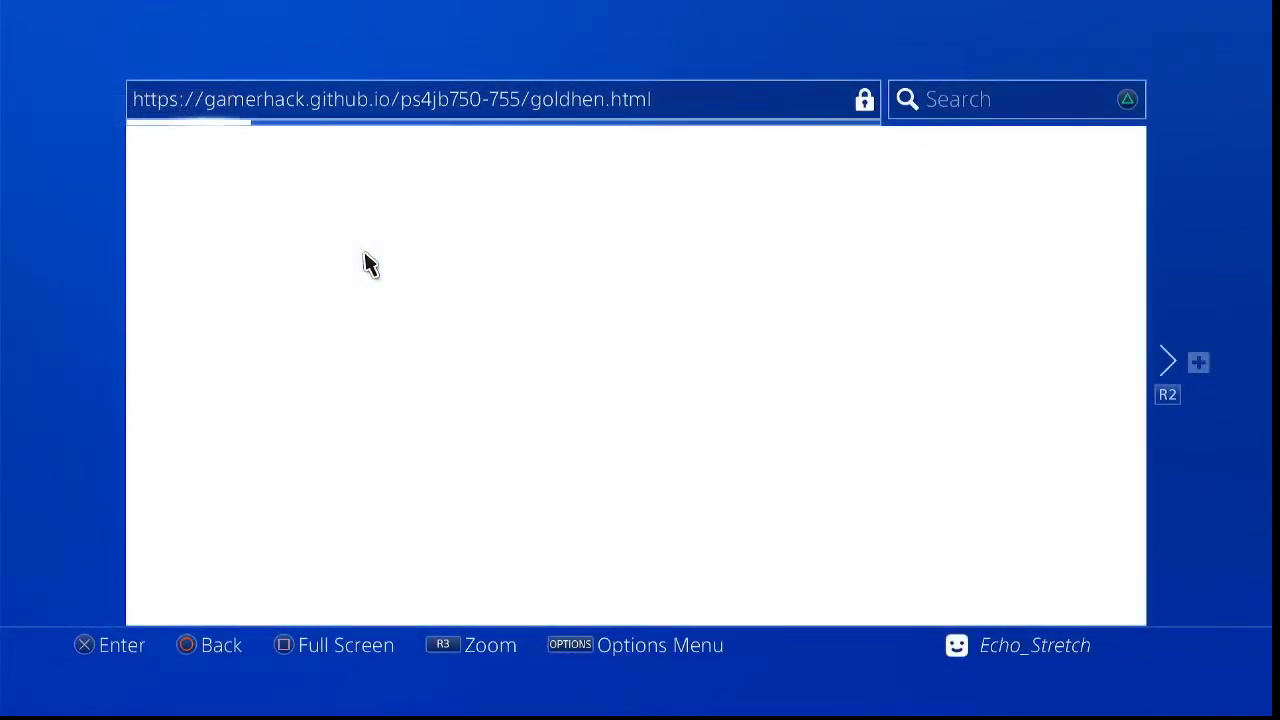
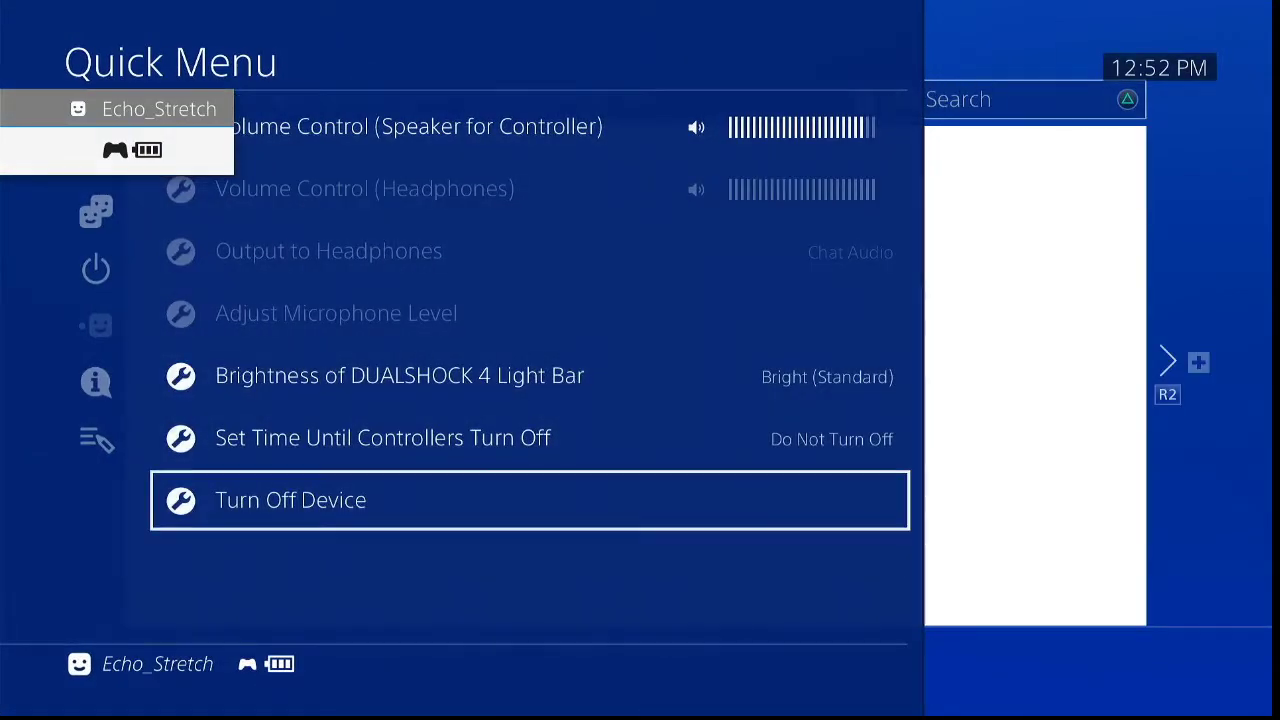
pyautogui.press('Return')
pyautogui.press('Return')
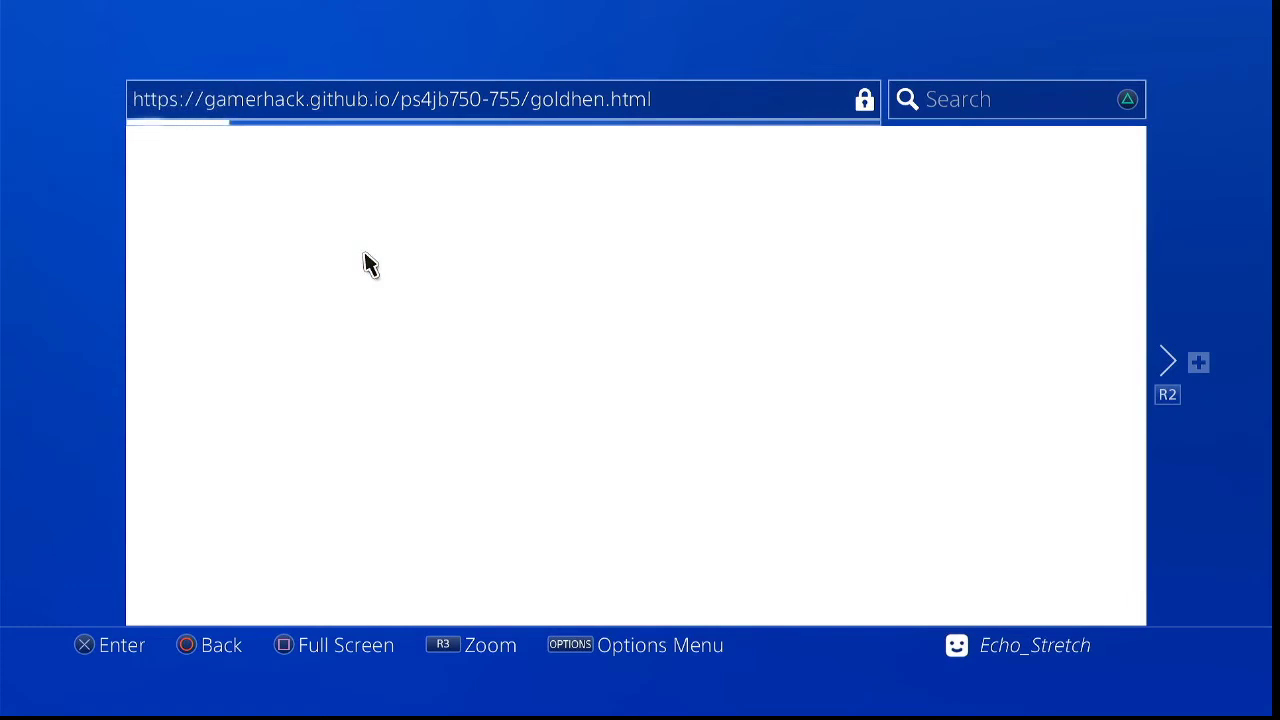
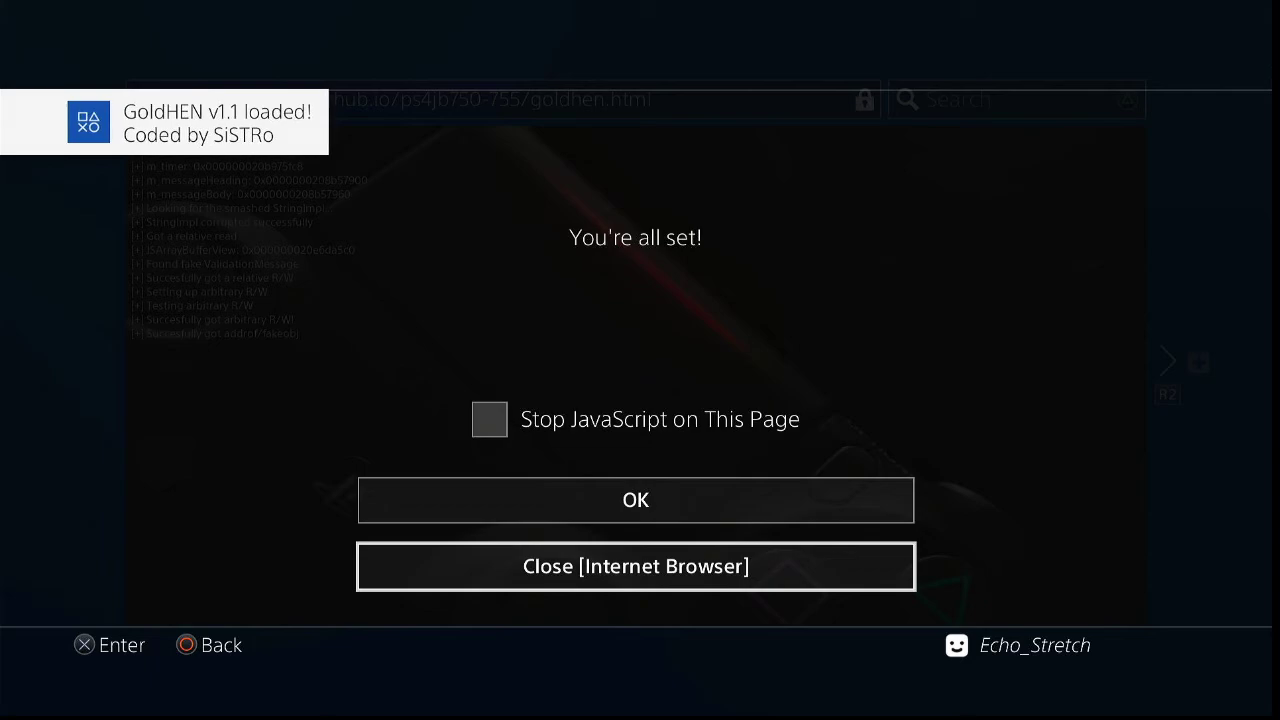
pyautogui.press('Return')
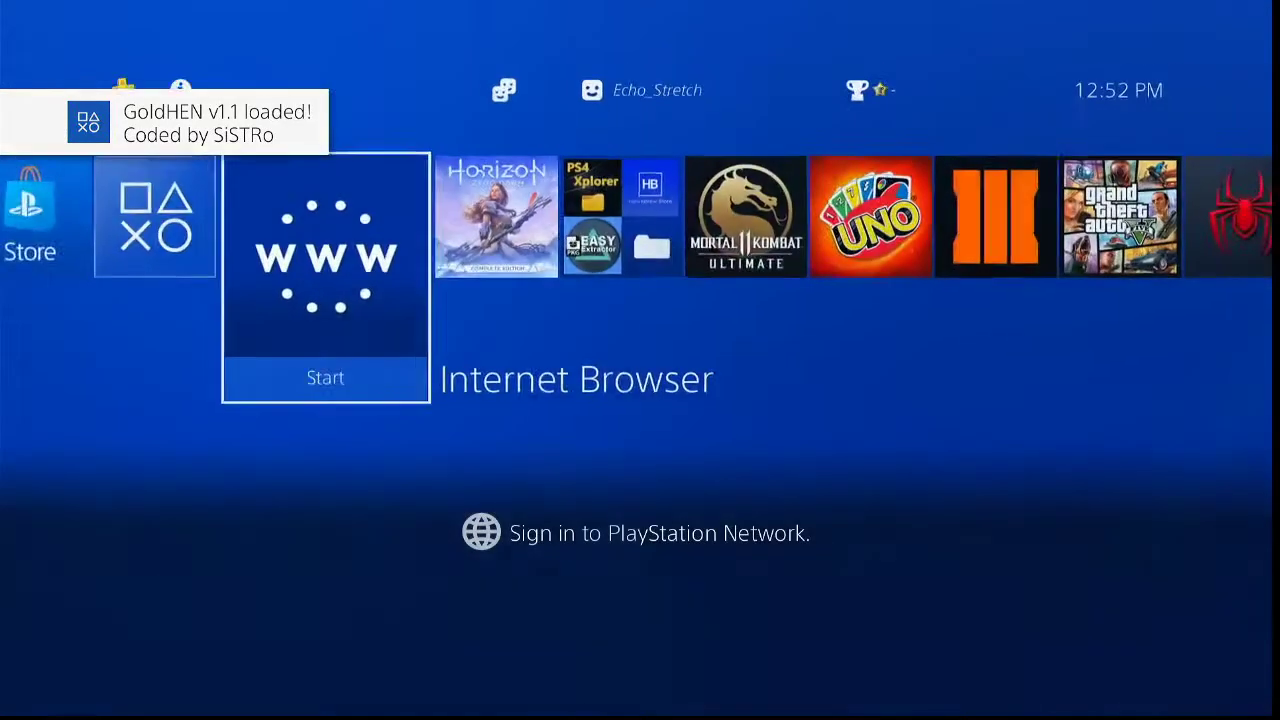
# Open Debug Settings at the end of the console's Settings list.
pyautogui.press('Up')
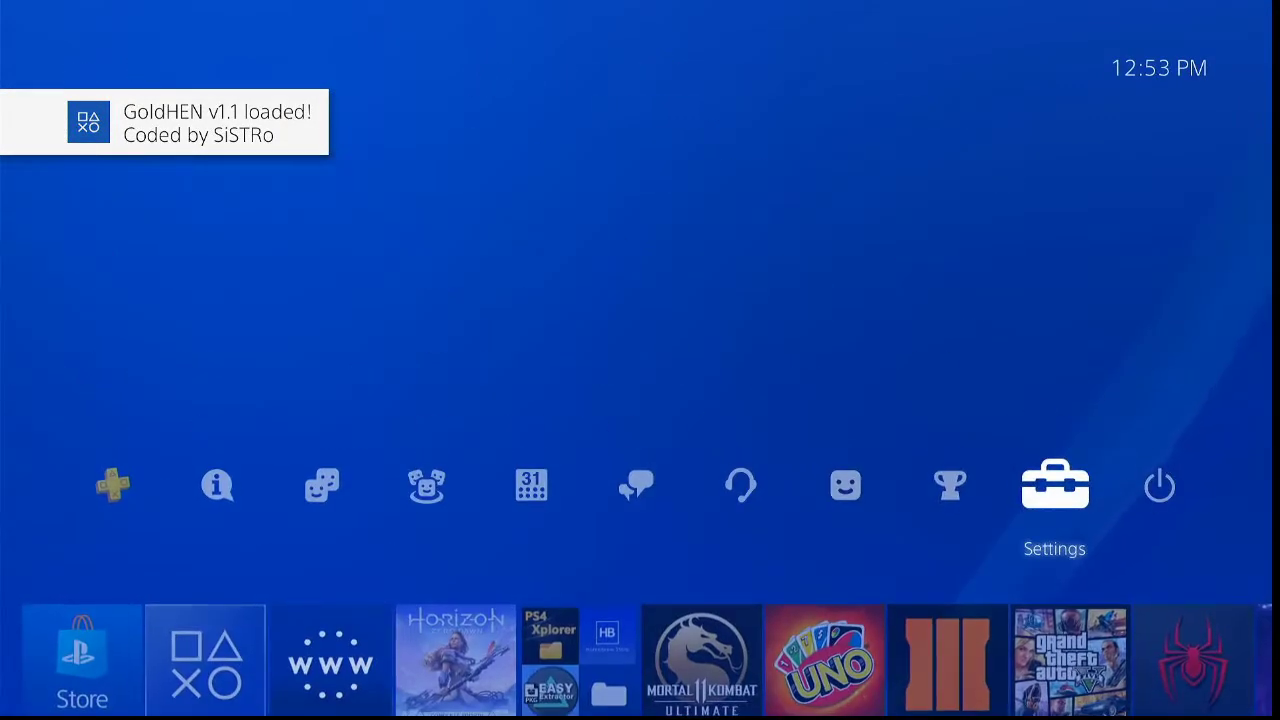
pyautogui.press('Return')
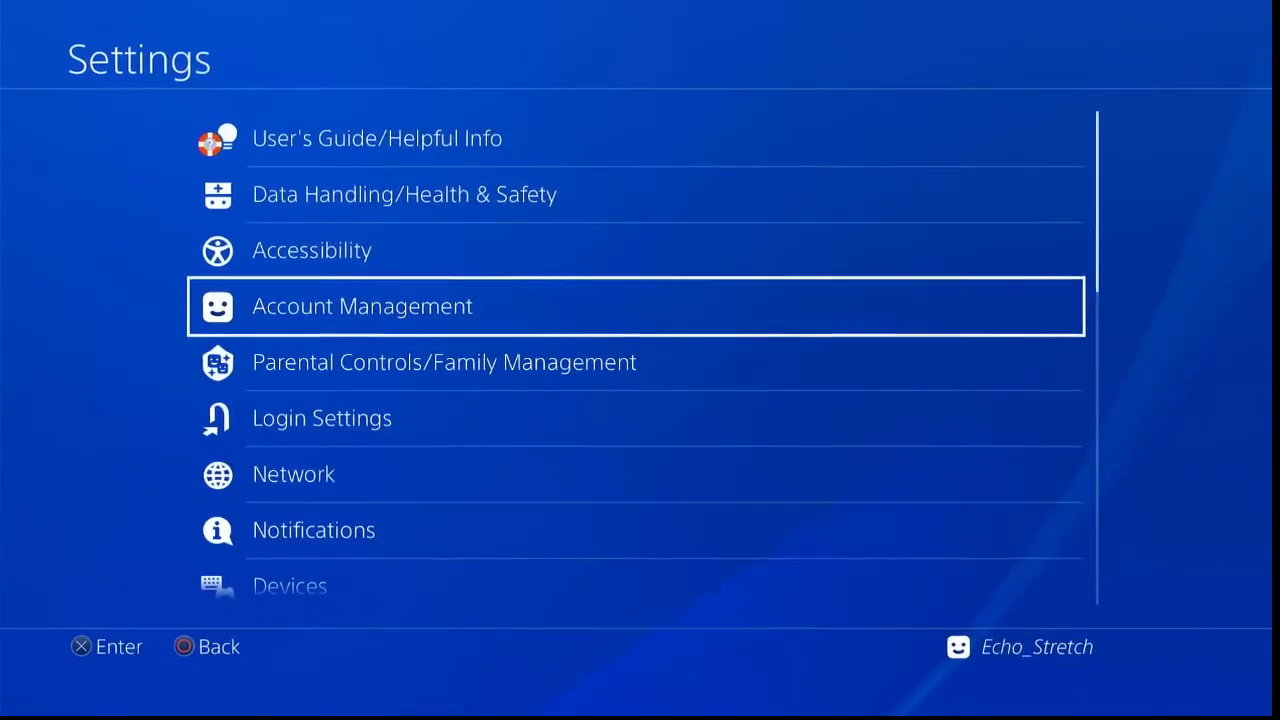
pyautogui.press('Down')
pyautogui.press('Down')
pyautogui.press('Down')
pyautogui.press('Down')
pyautogui.press('Down')
pyautogui.press('Down')
pyautogui.press('Down')
pyautogui.press('Down')
pyautogui.press('Down')
pyautogui.press('Down')
pyautogui.press('Down')
pyautogui.press('Down')
pyautogui.press('Down')
pyautogui.press('Down')
pyautogui.press('Down')
pyautogui.press('Down')
pyautogui.press('Down')
pyautogui.press('Down')
pyautogui.press('Down')
pyautogui.press('Down')
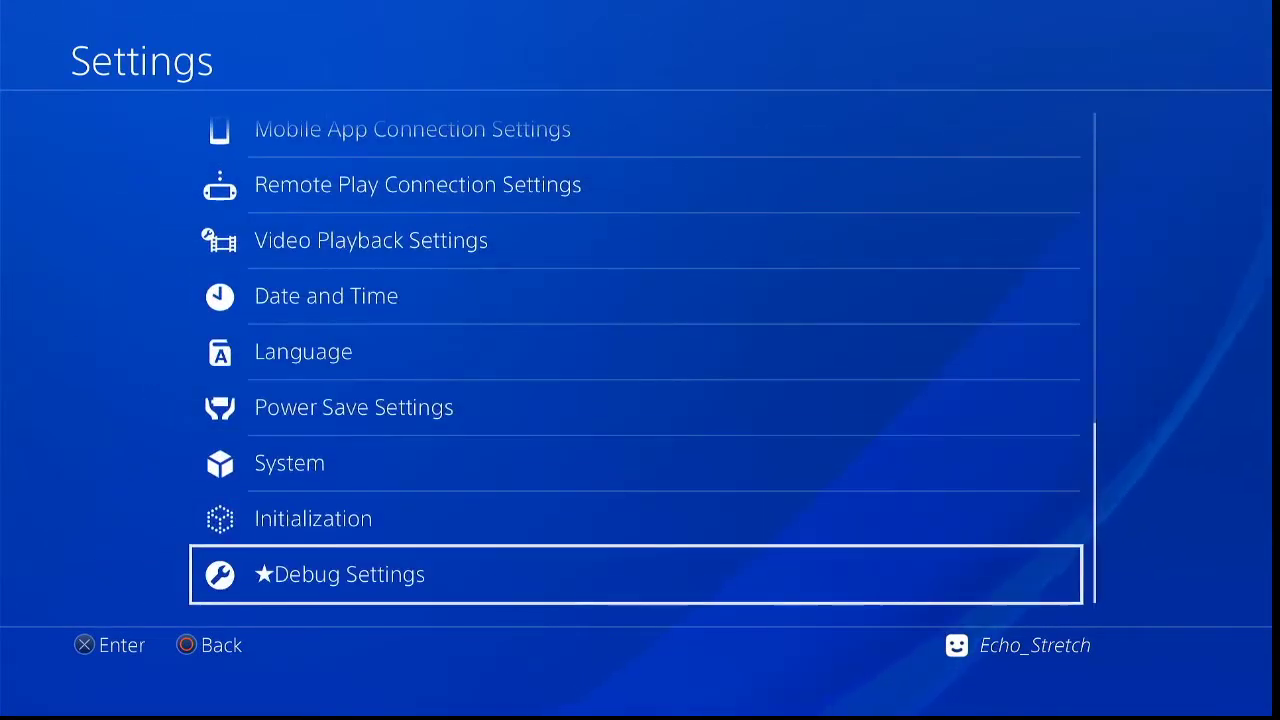
pyautogui.press('Return')
# Look through the Game category of Debug Settings and leave Settings.
pyautogui.press('Down')
pyautogui.press('Up')
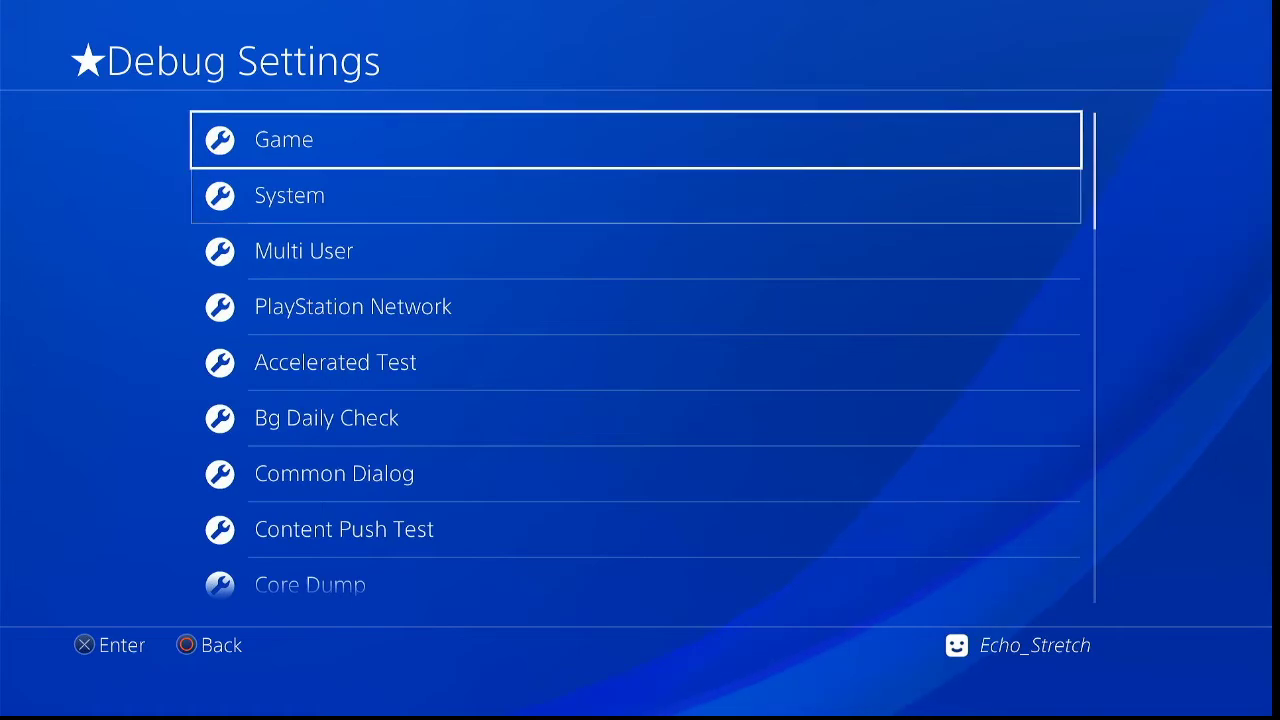
pyautogui.press('Return')
pyautogui.press('Down')
pyautogui.press('Down')
pyautogui.press('Escape')
pyautogui.press('Escape')
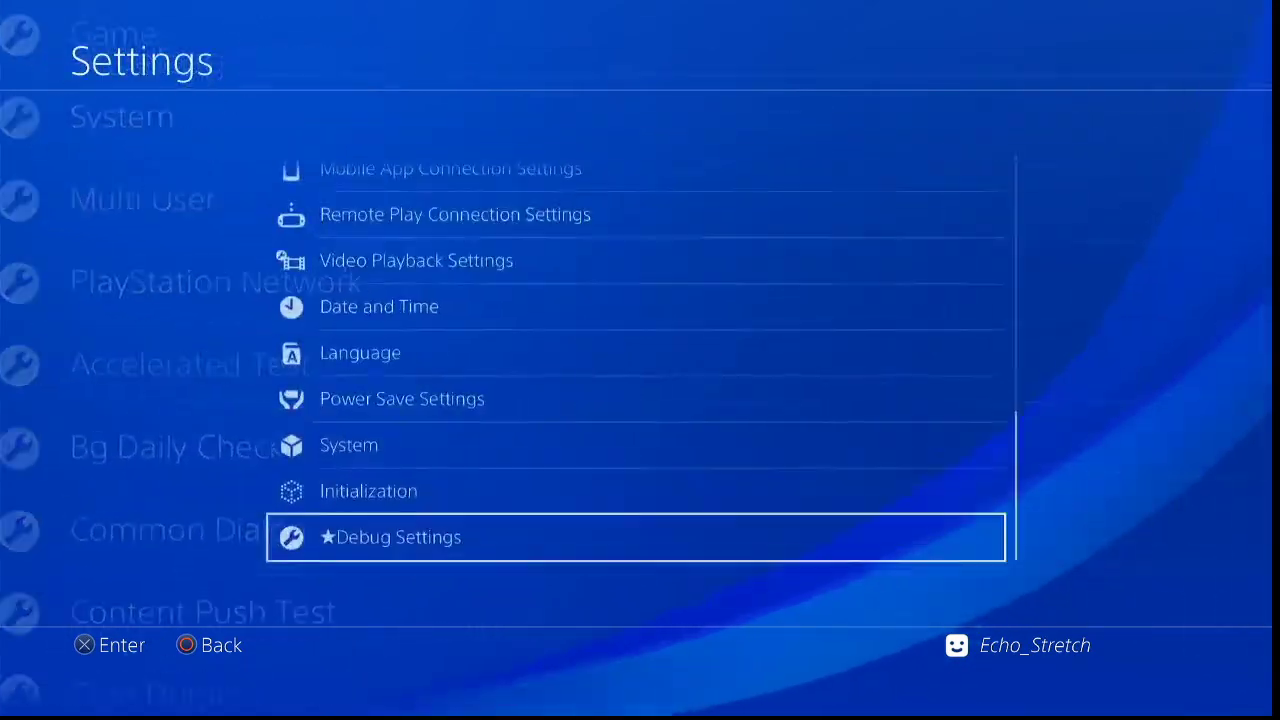
pyautogui.press('Escape')
# Browse the installed games on the home screen from Horizon Zero Dawn to the Library.
pyautogui.press('Down')
pyautogui.press('Right')
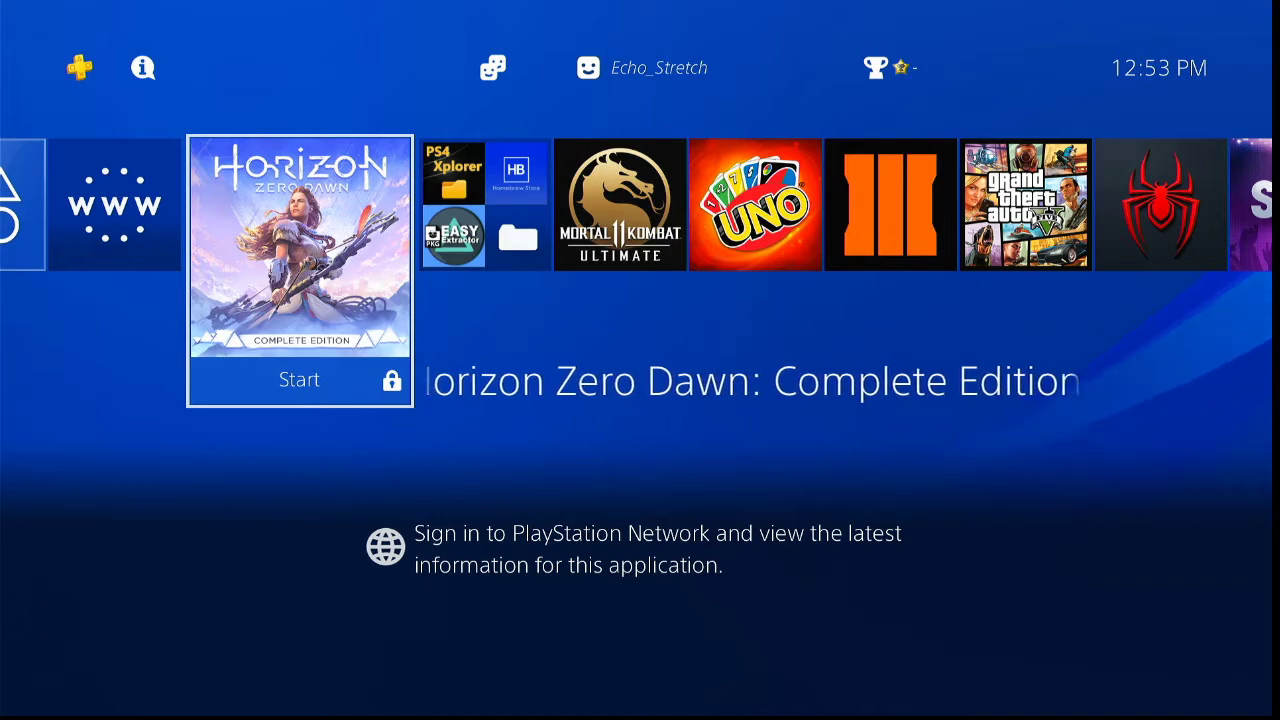
pyautogui.press('Right')
pyautogui.press('Right')
pyautogui.press('Right')
pyautogui.press('Right')
pyautogui.press('Right')
pyautogui.press('Right')
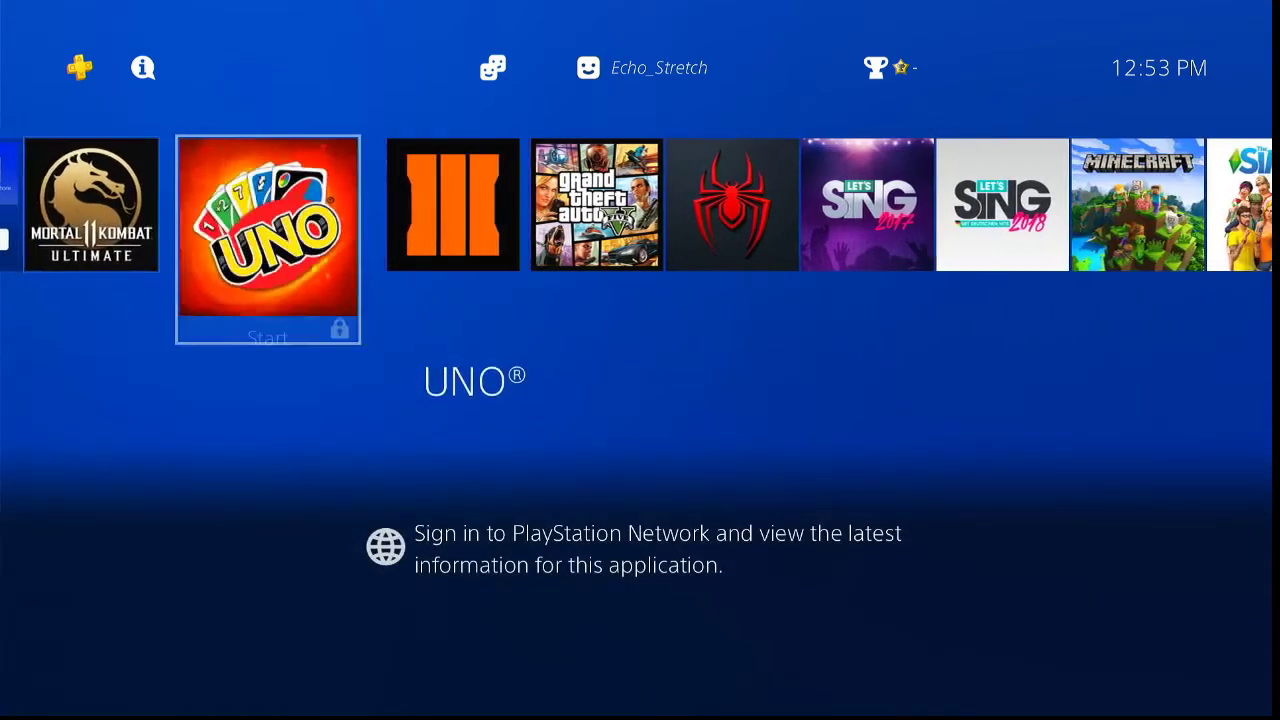
pyautogui.press('Right')
pyautogui.press('Right')
pyautogui.press('Right')
pyautogui.press('Right')
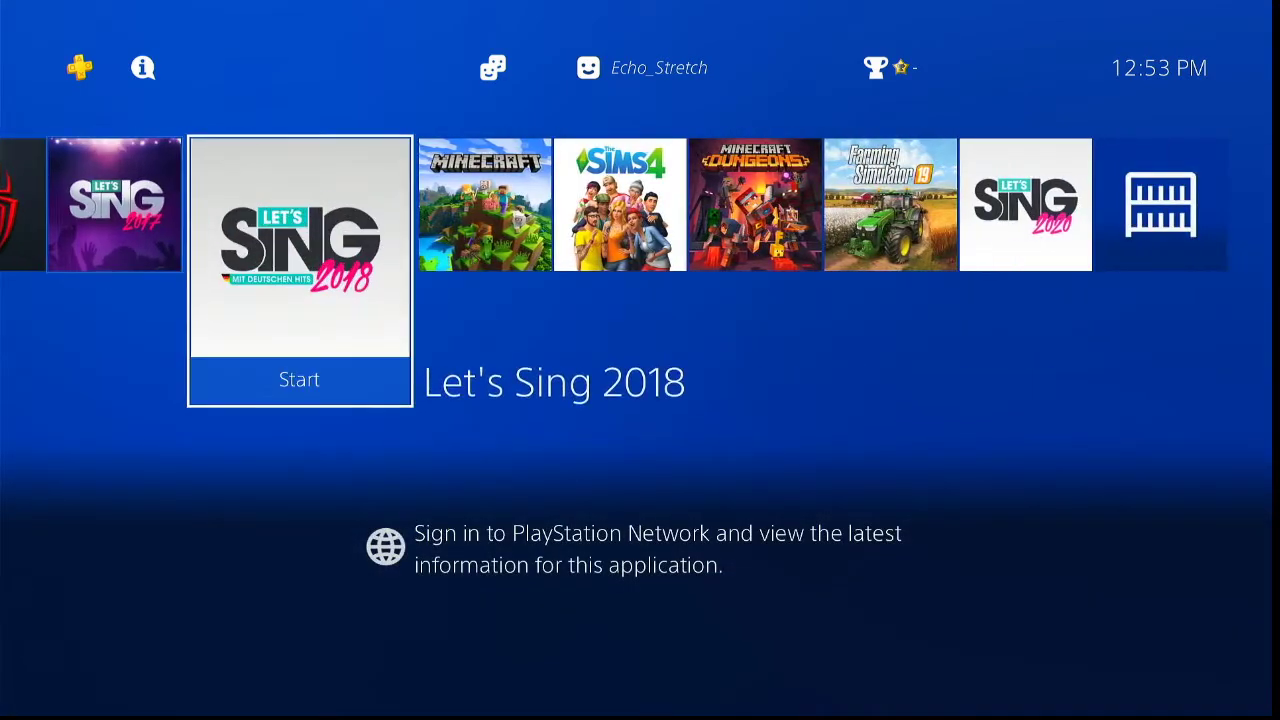
pyautogui.press('Right')
pyautogui.press('Right')
pyautogui.press('Right')
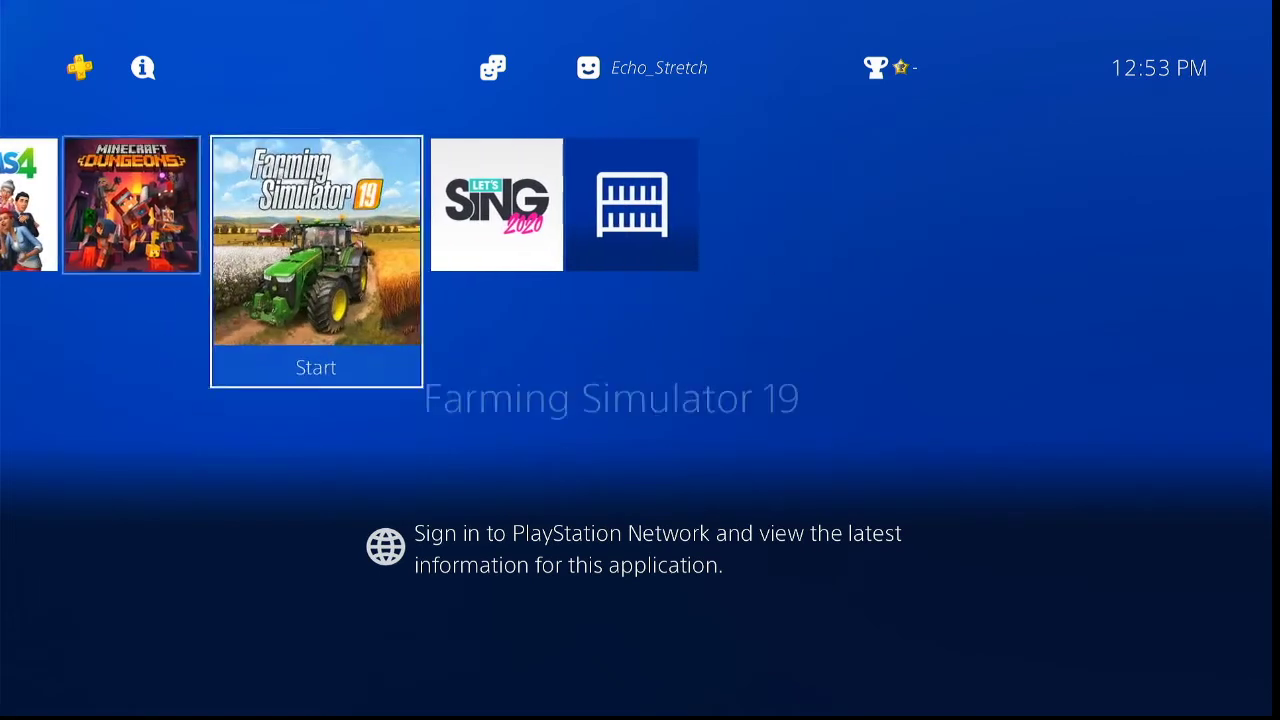
pyautogui.press('Right')
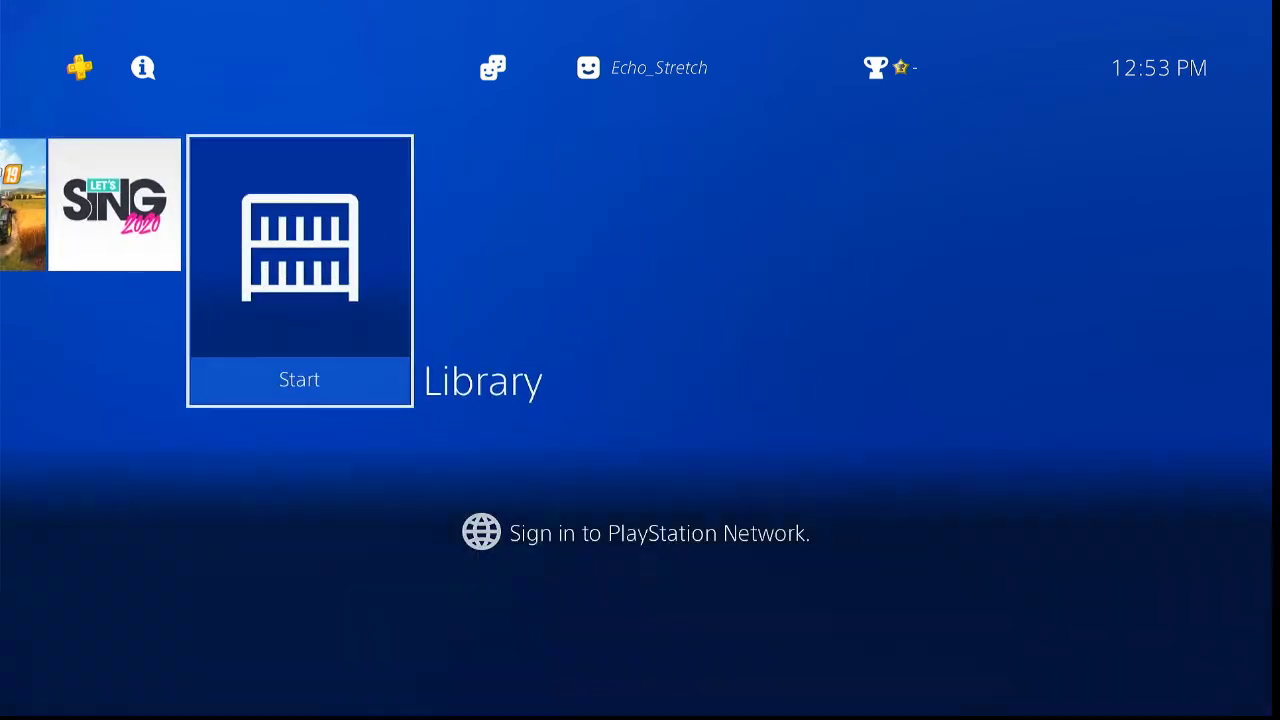
pyautogui.press('Left')
pyautogui.press('Right')
# Go back along the home screen to Horizon Zero Dawn: Complete Edition and start the game.
pyautogui.press('Left')
pyautogui.press('Left')
pyautogui.press('Left')
pyautogui.press('Left')
pyautogui.press('Left')
pyautogui.press('Left')
pyautogui.press('Left')
pyautogui.press('Left')
pyautogui.press('Left')
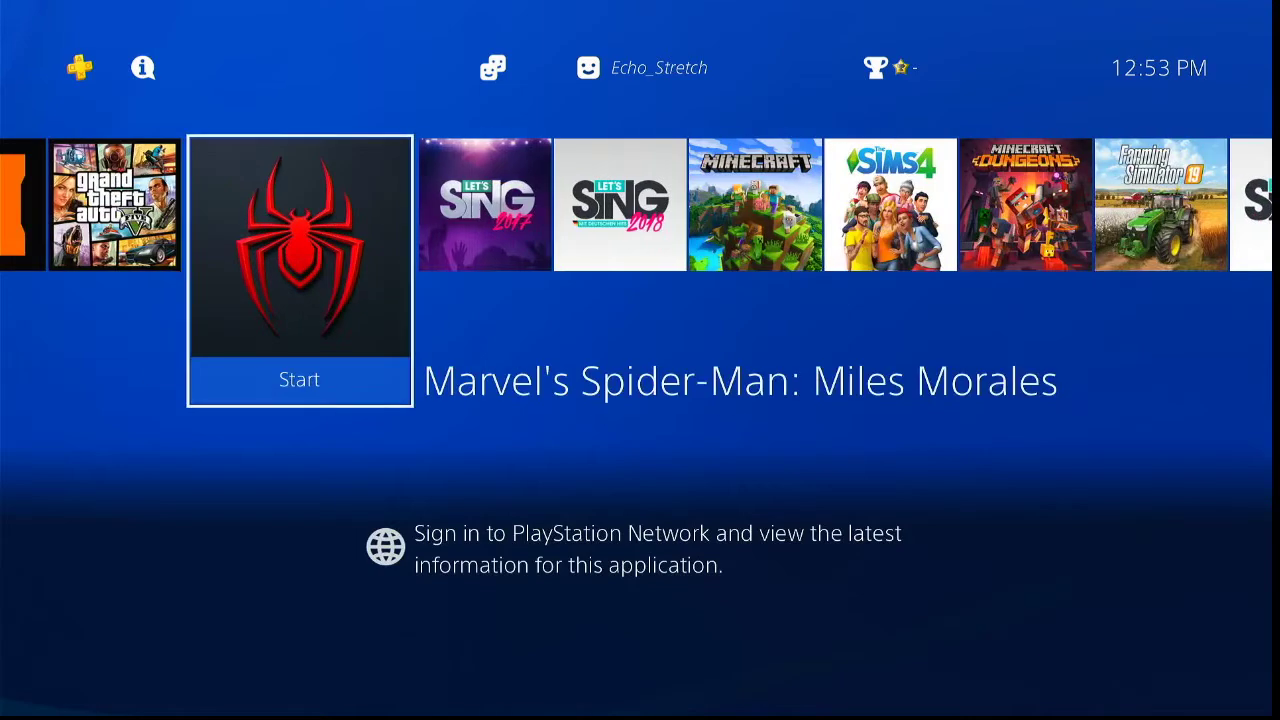
pyautogui.press('Left')
pyautogui.press('Left')
pyautogui.press('Left')
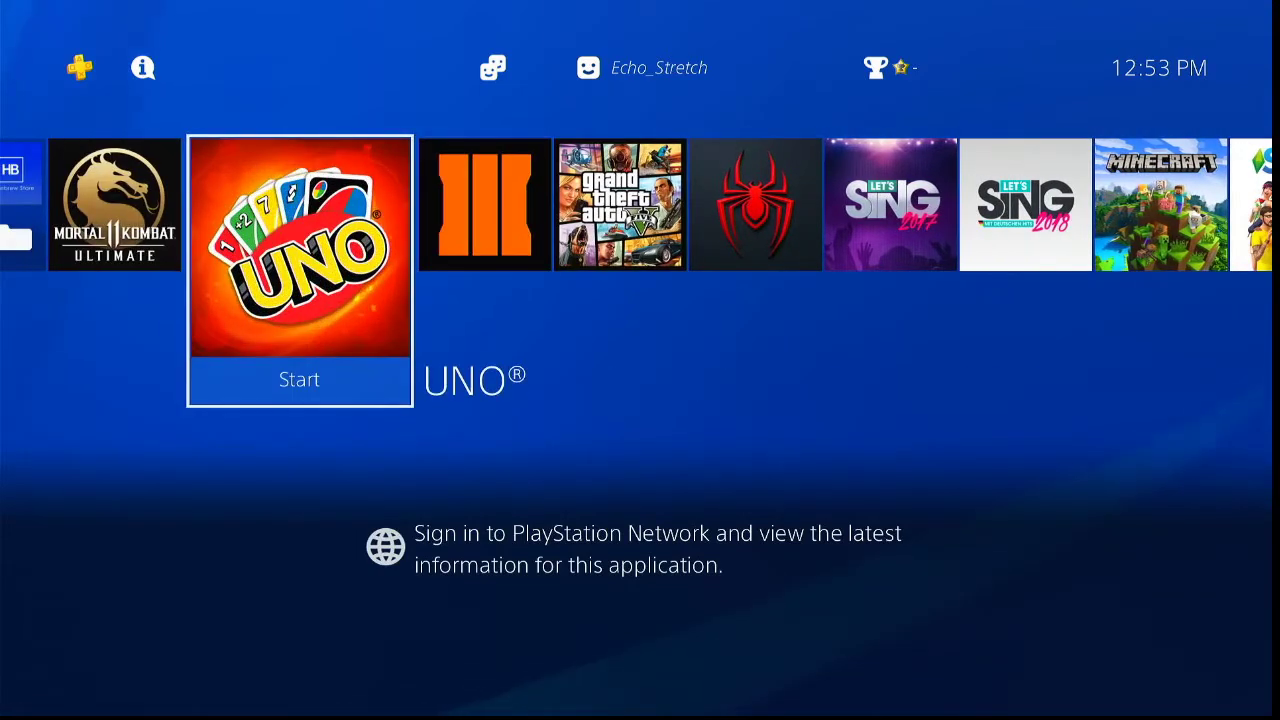
pyautogui.press('Left')
pyautogui.press('Left')
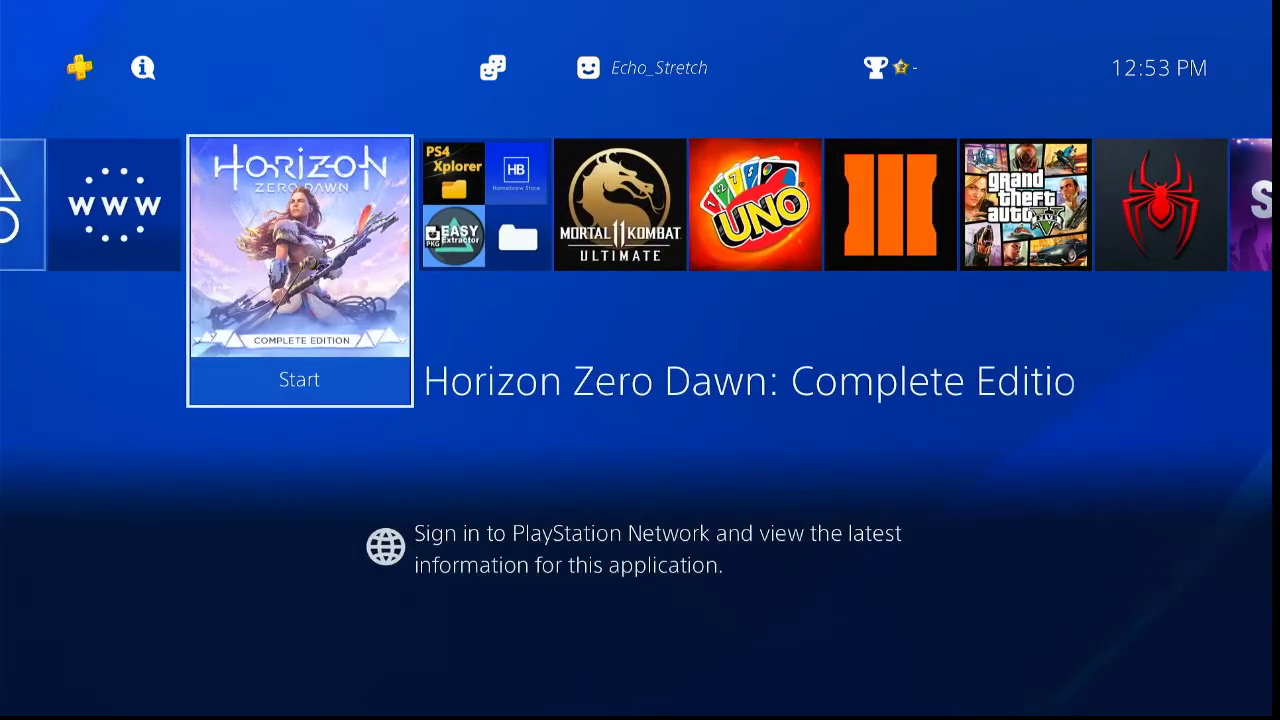
pyautogui.press('Left')
pyautogui.press('Right')
pyautogui.press('Return')
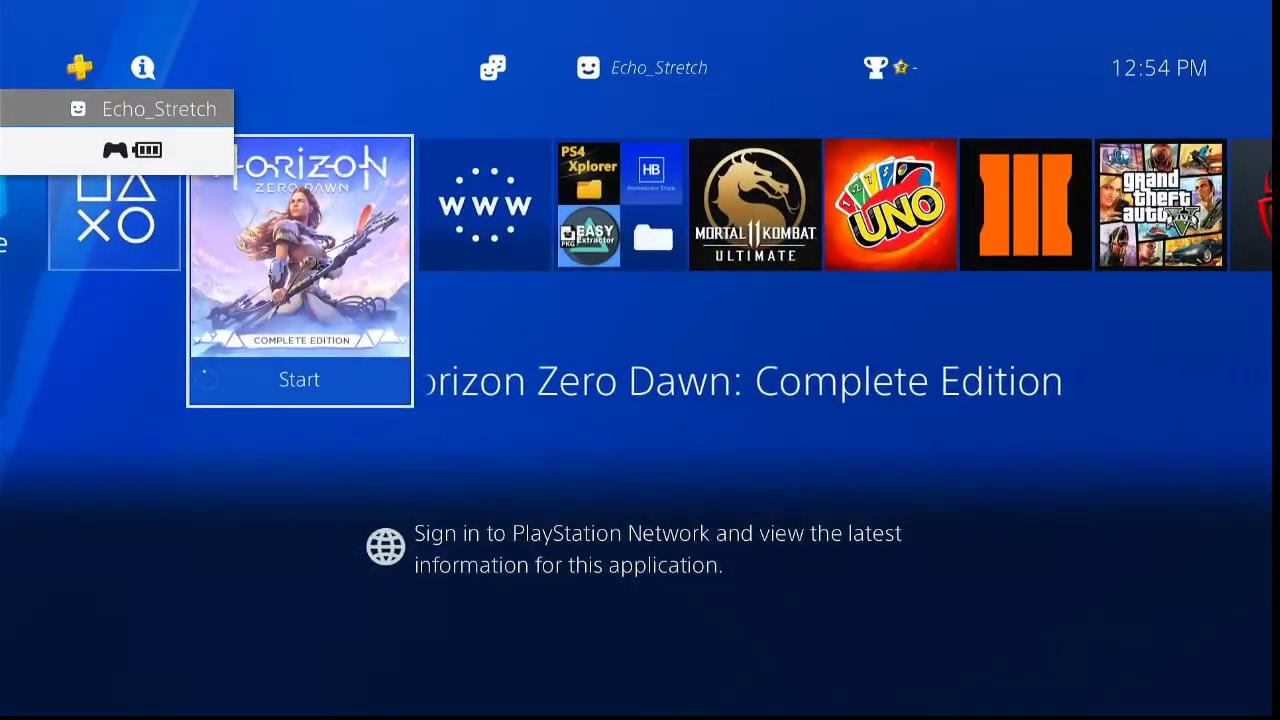
# Put the PS4 into rest mode with Horizon Zero Dawn still running.
pyautogui.press('Up')
pyautogui.press('Right')
pyautogui.press('Return')
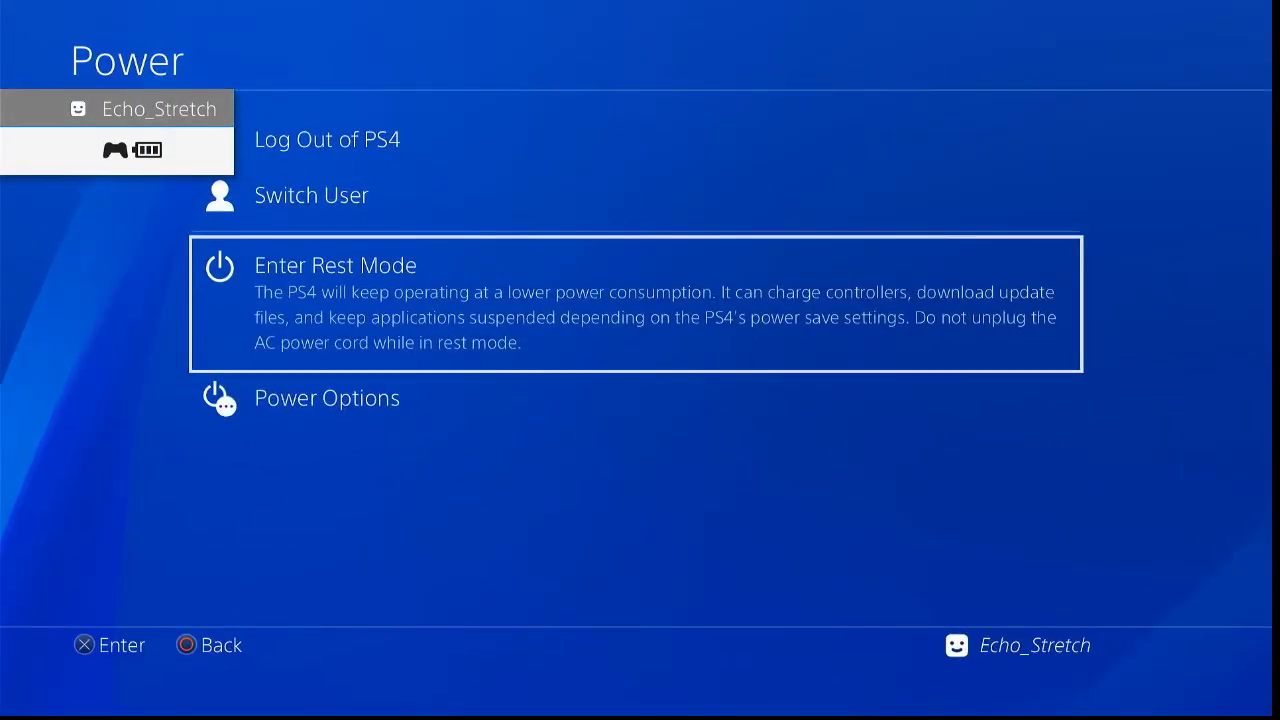
pyautogui.press('Return')
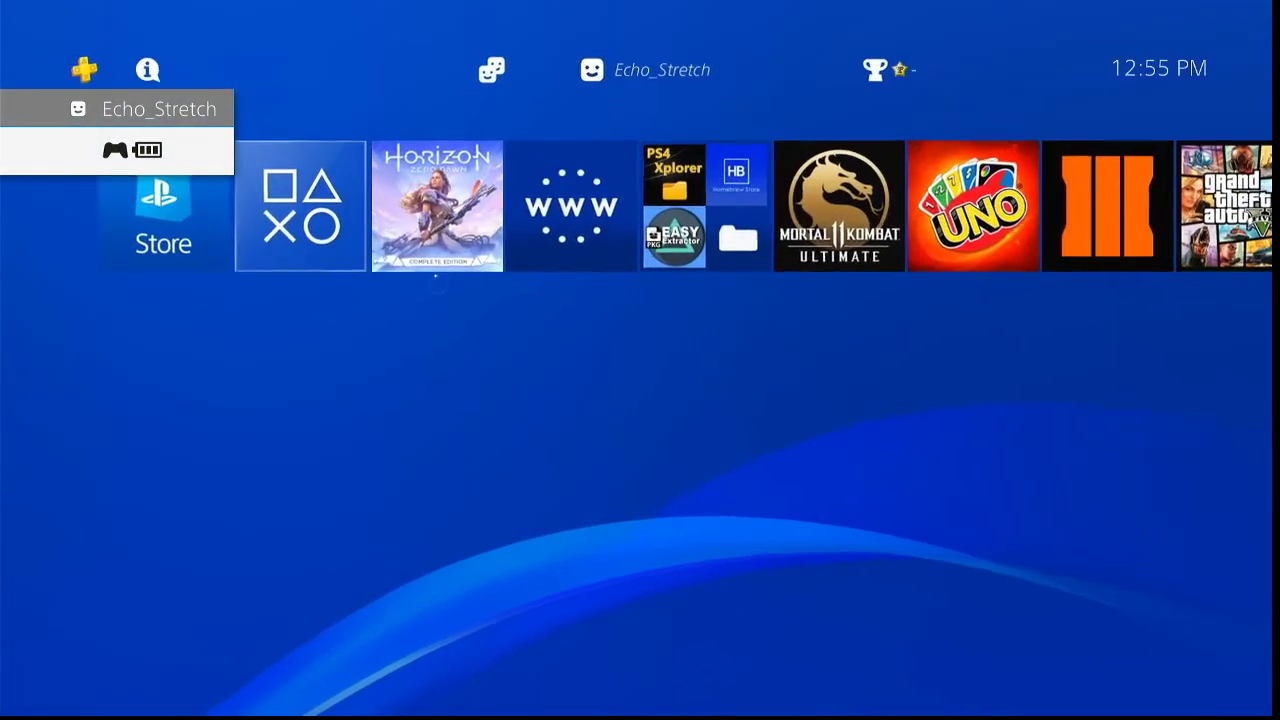
# Resume Horizon Zero Dawn: Complete Edition after waking the console, and close the application.
pyautogui.press('Right')
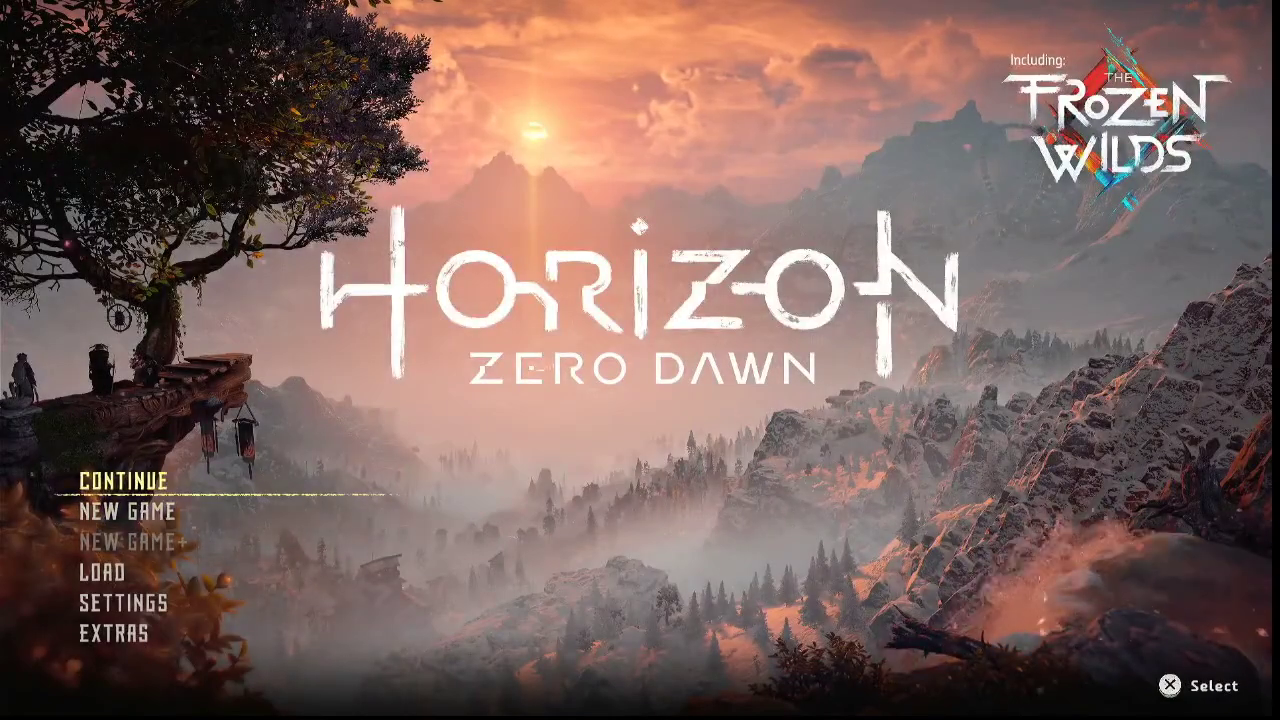
pyautogui.press('super')
pyautogui.press('Up')
pyautogui.press('Up')
pyautogui.press('Up')
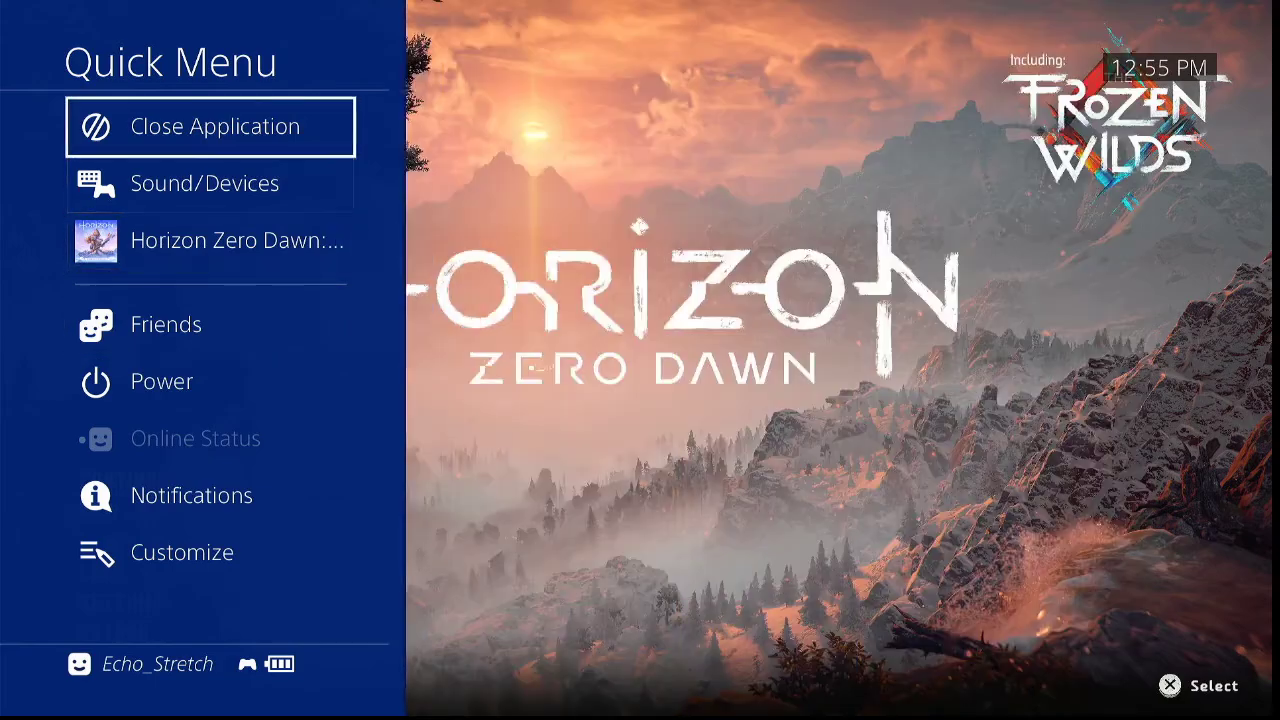
pyautogui.press('Return')
pyautogui.press('Return')
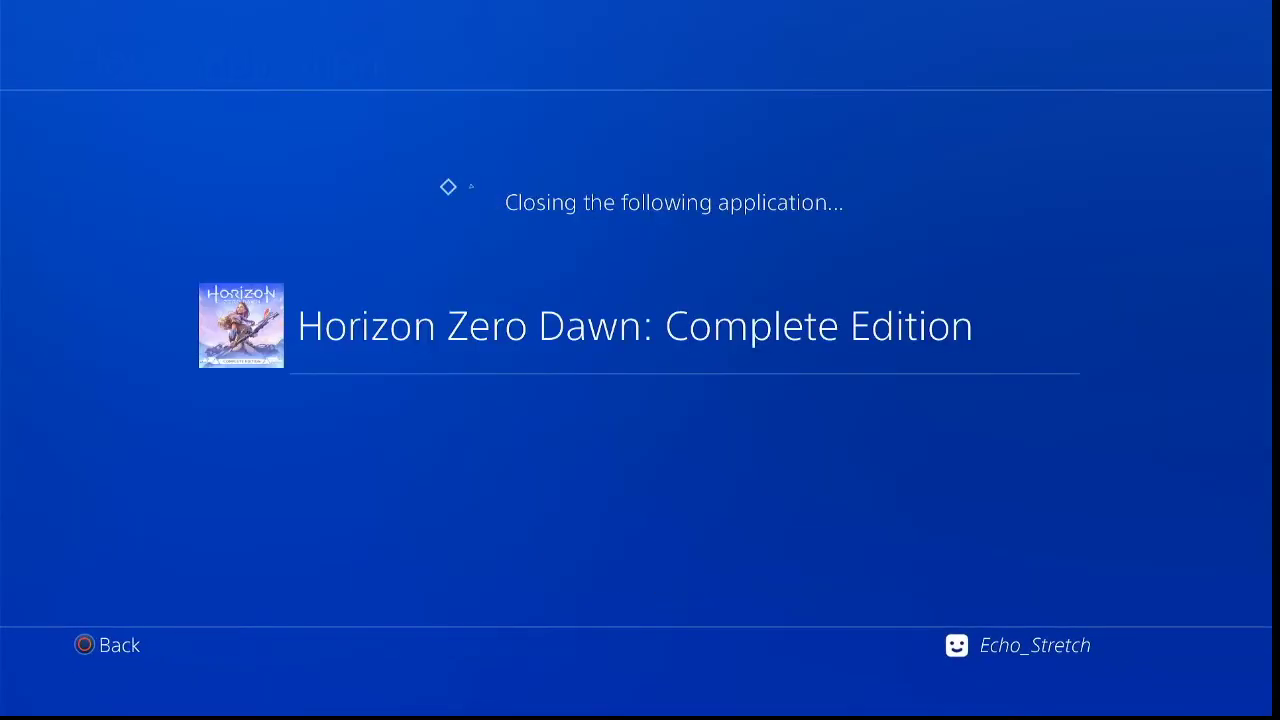
# Reopen Debug Settings in the console's Settings to check it after rest mode.
pyautogui.press('Up')
pyautogui.press('Right')
pyautogui.press('Right')
pyautogui.press('Right')
pyautogui.press('Right')
pyautogui.press('Right')
pyautogui.press('Right')
pyautogui.press('Right')
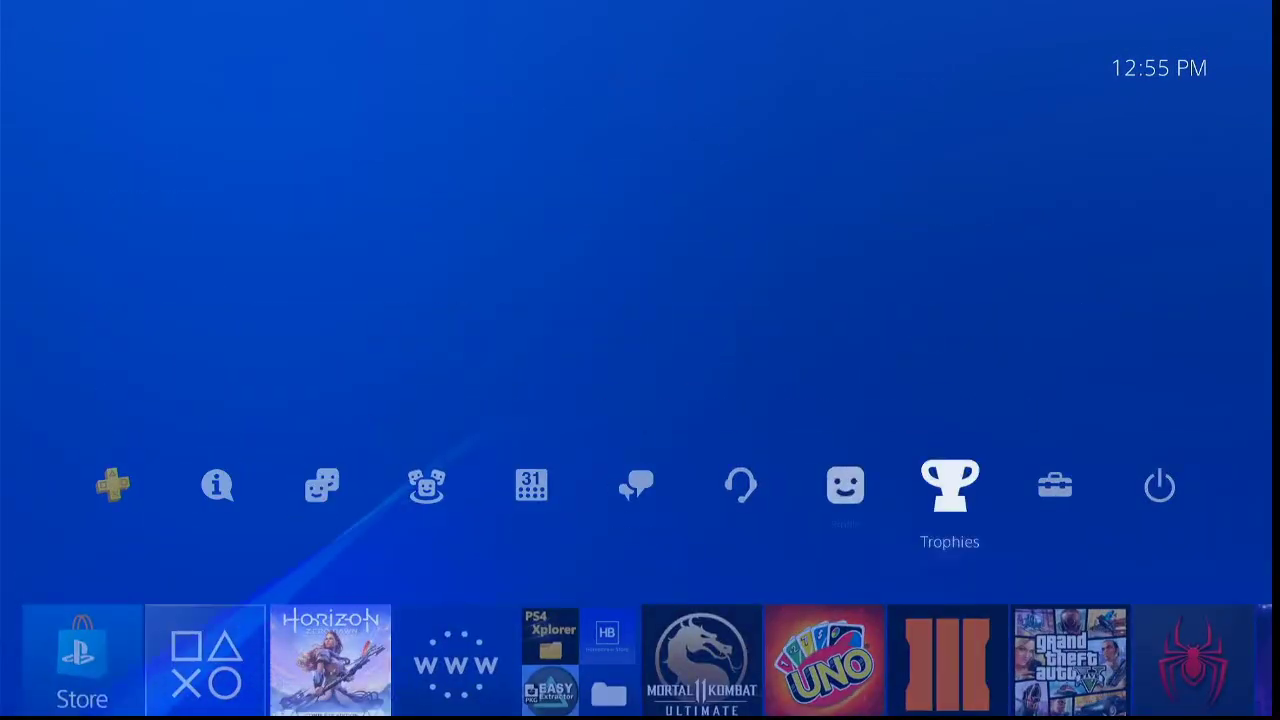
pyautogui.press('Return')
pyautogui.press('Down')
pyautogui.press('Down')
pyautogui.press('Down')
pyautogui.press('Down')
pyautogui.press('Down')
pyautogui.press('Down')
pyautogui.press('Down')
pyautogui.press('Down')
pyautogui.press('Down')
pyautogui.press('Down')
pyautogui.press('Down')
pyautogui.press('Down')
pyautogui.press('Down')
pyautogui.press('Down')
pyautogui.press('Down')
pyautogui.press('Down')
pyautogui.press('Down')
pyautogui.press('Down')
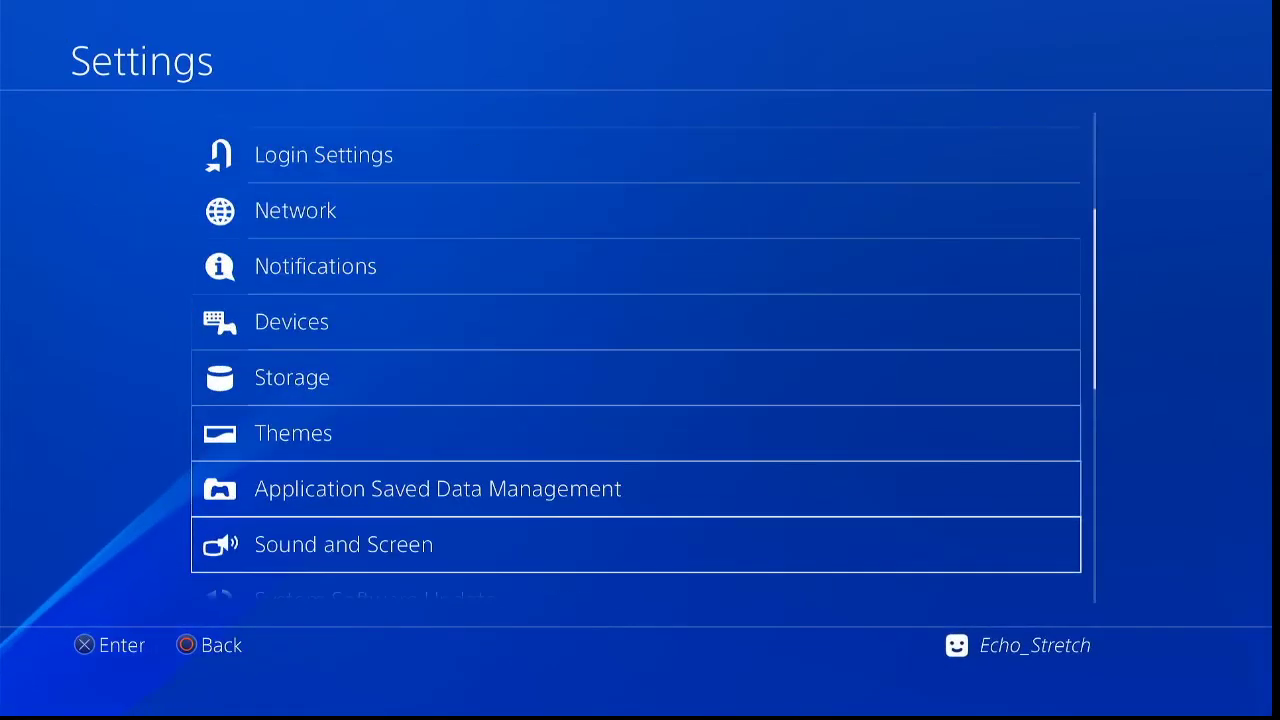
pyautogui.press('Return')
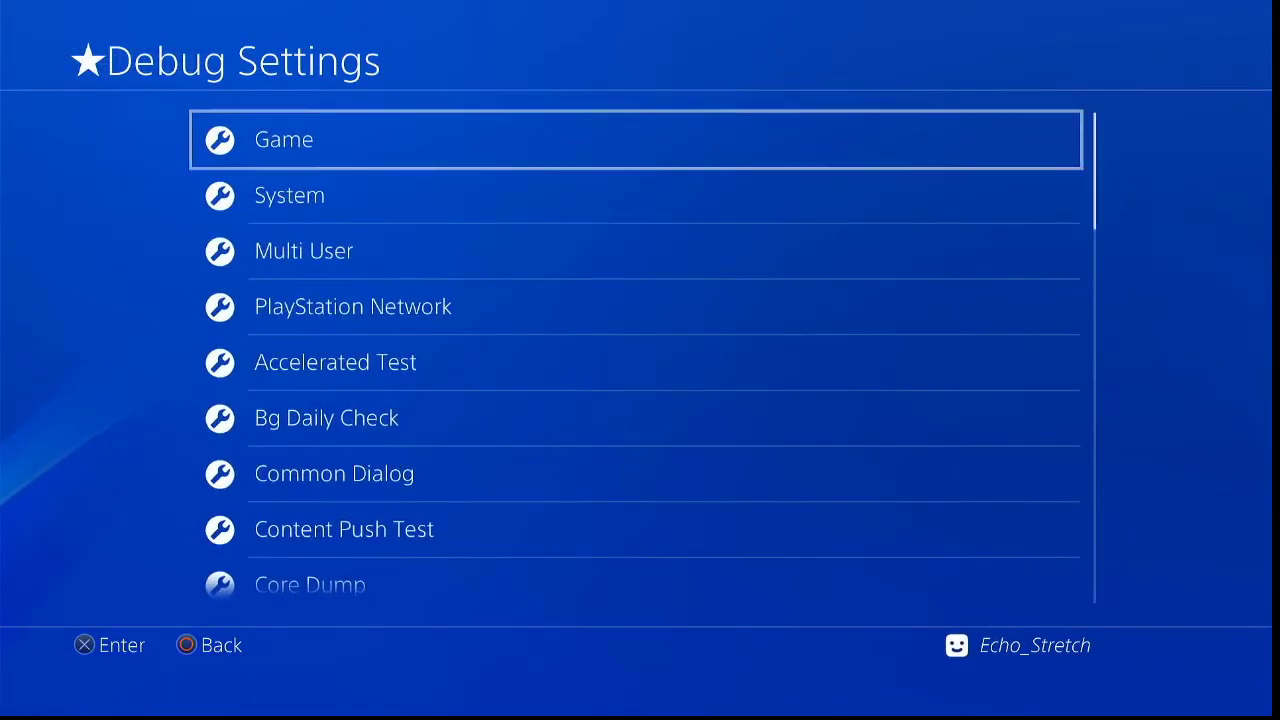
# View the Package Downloader page in the Game debug settings and return to the home screen.
pyautogui.press('Return')
pyautogui.press('Return')
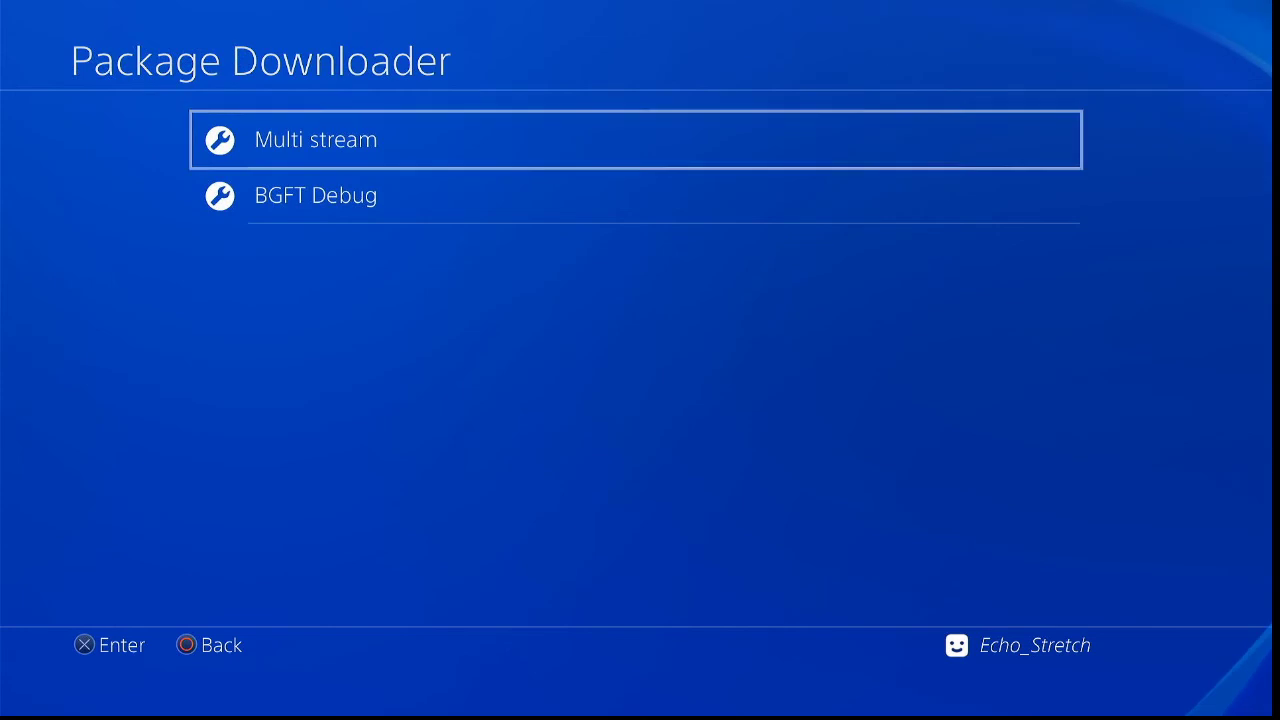
pyautogui.press('Escape')
pyautogui.press('Escape')
pyautogui.press('Escape')
pyautogui.press('Escape')
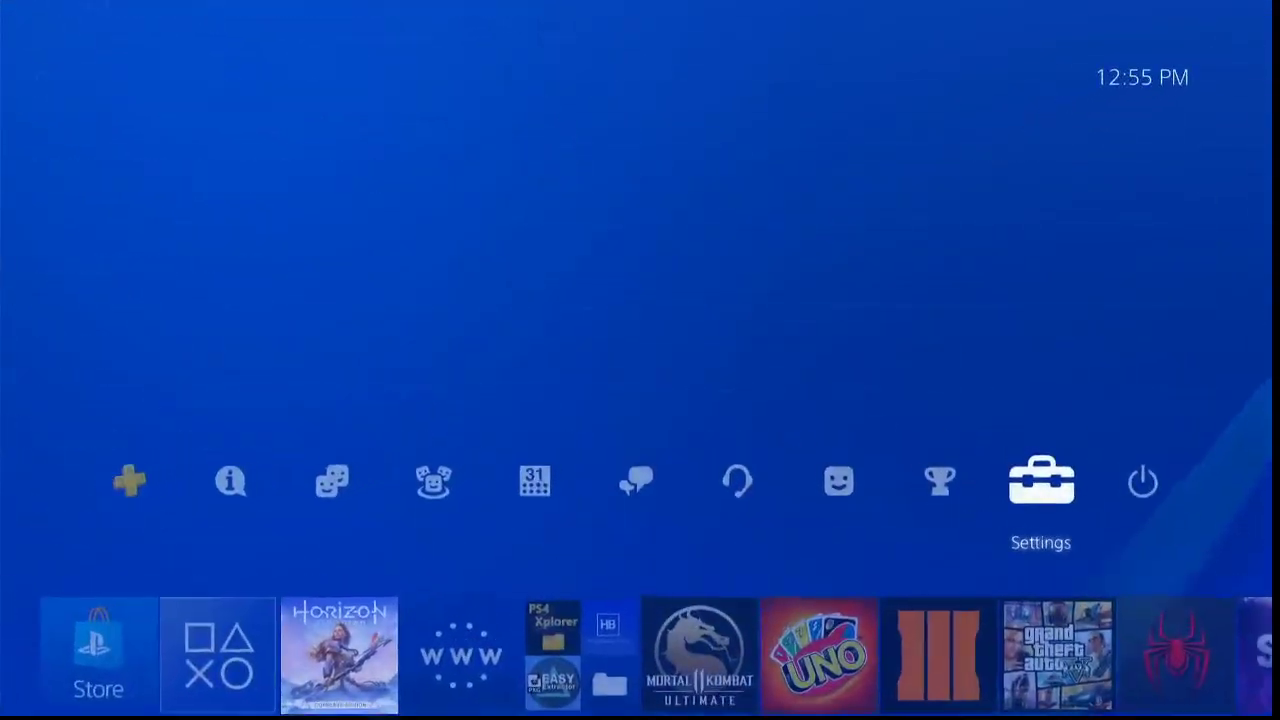
pyautogui.press('Down')
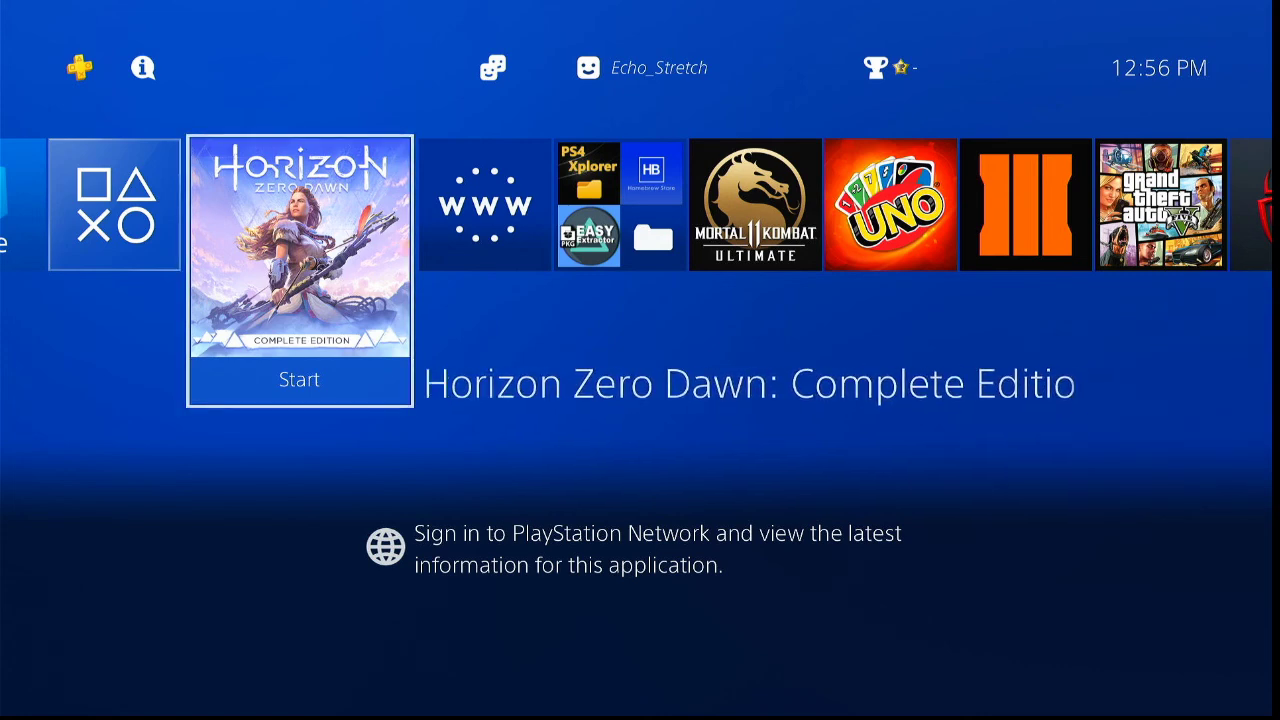
pyautogui.press('Right')
pyautogui.press('Left')
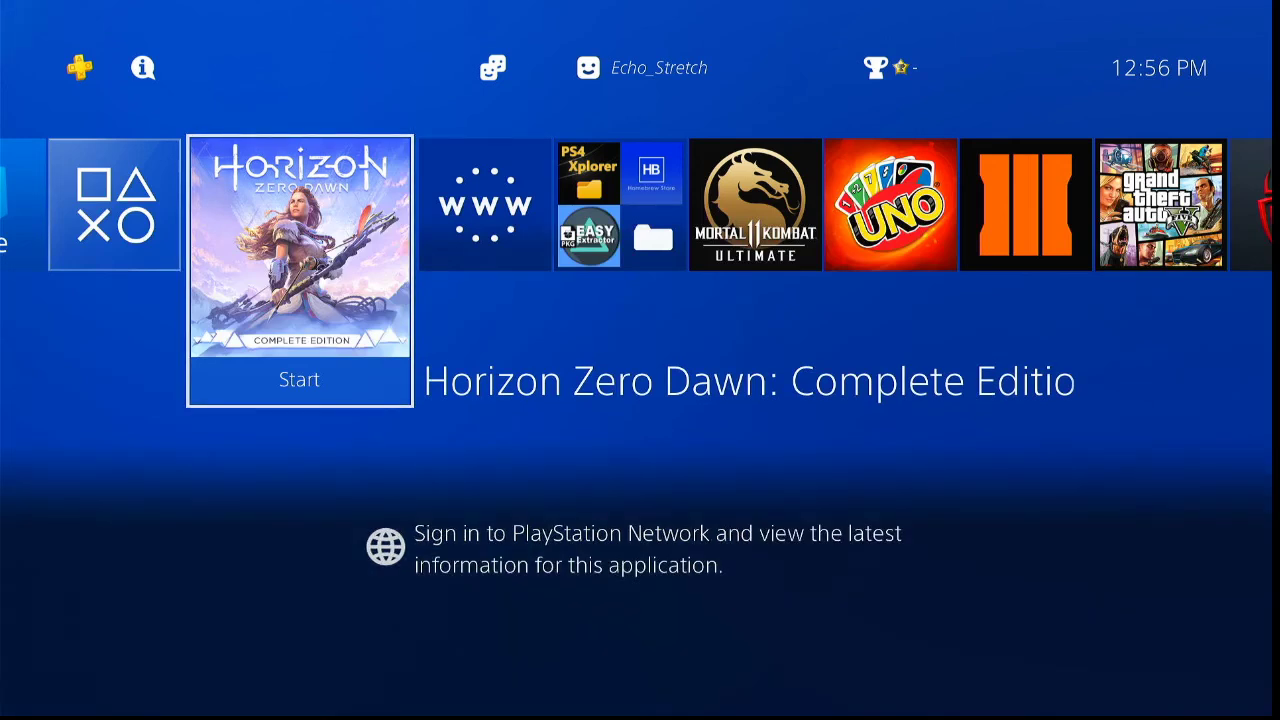